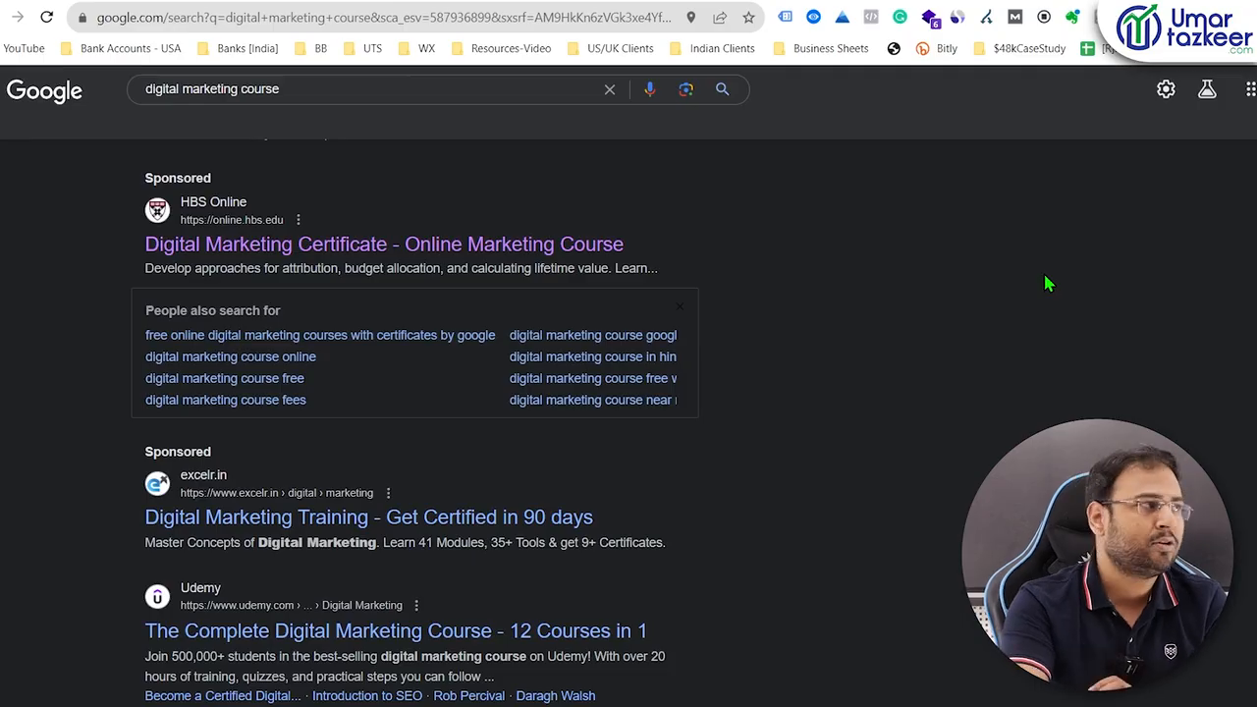
# - Open the HBS Online ad for the digital marketing course search and examine its landing page URL parameters up to gclid
pyautogui.click(281, 89)
pyautogui.moveTo(281, 88); pyautogui.dragTo(142, 90)
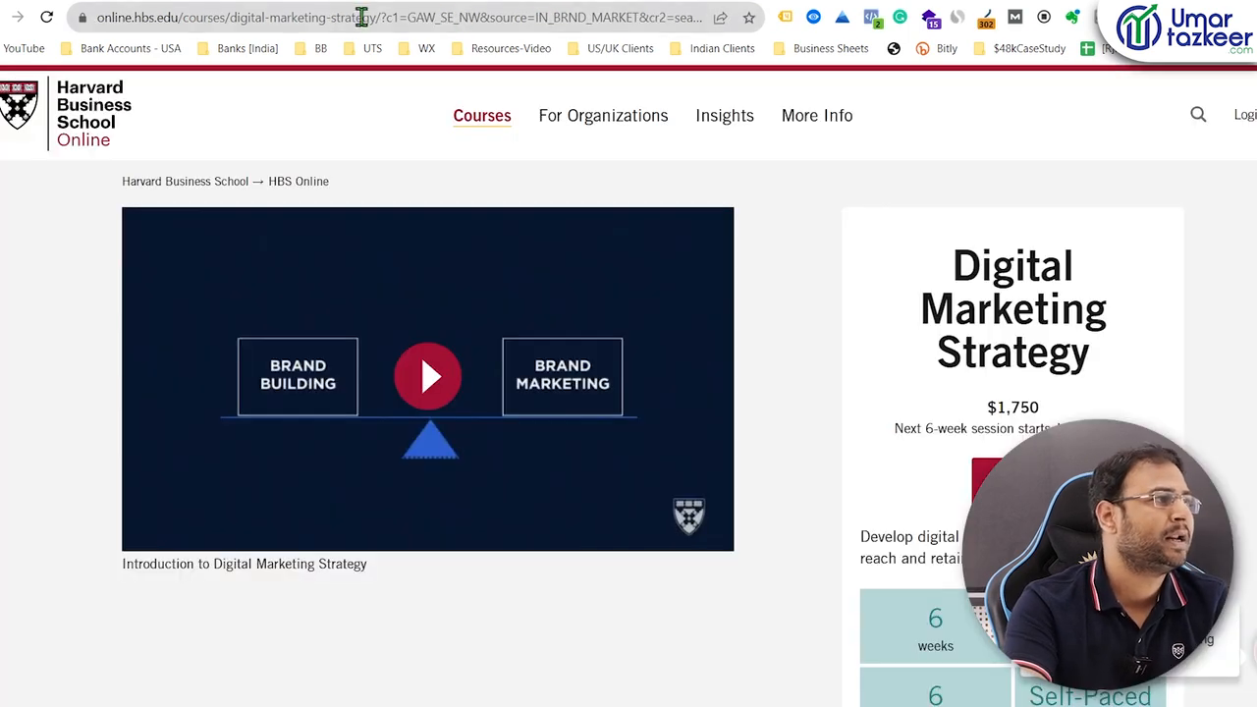
pyautogui.click(501, 20)
pyautogui.click(500, 20)
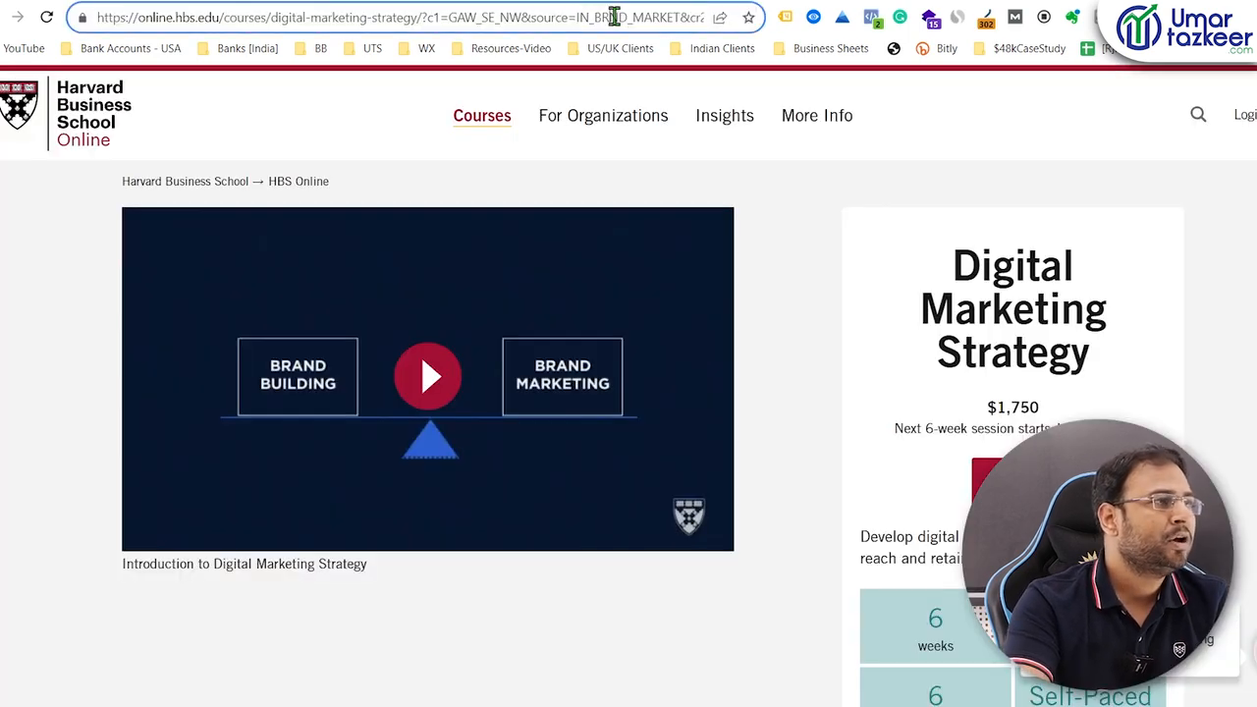
pyautogui.press('Right')
pyautogui.press('Right')
pyautogui.press('Right')
pyautogui.press('Right')
pyautogui.press('Right')
pyautogui.press('Right')
pyautogui.press('Right')
pyautogui.press('Right')
pyautogui.press('Right')
pyautogui.press('Right')
pyautogui.press('Right')
pyautogui.press('Right')
pyautogui.press('Right')
pyautogui.press('Right')
pyautogui.press('Right')
pyautogui.press('Right')
pyautogui.press('Right')
pyautogui.press('Right')
pyautogui.press('Right')
pyautogui.press('Right')
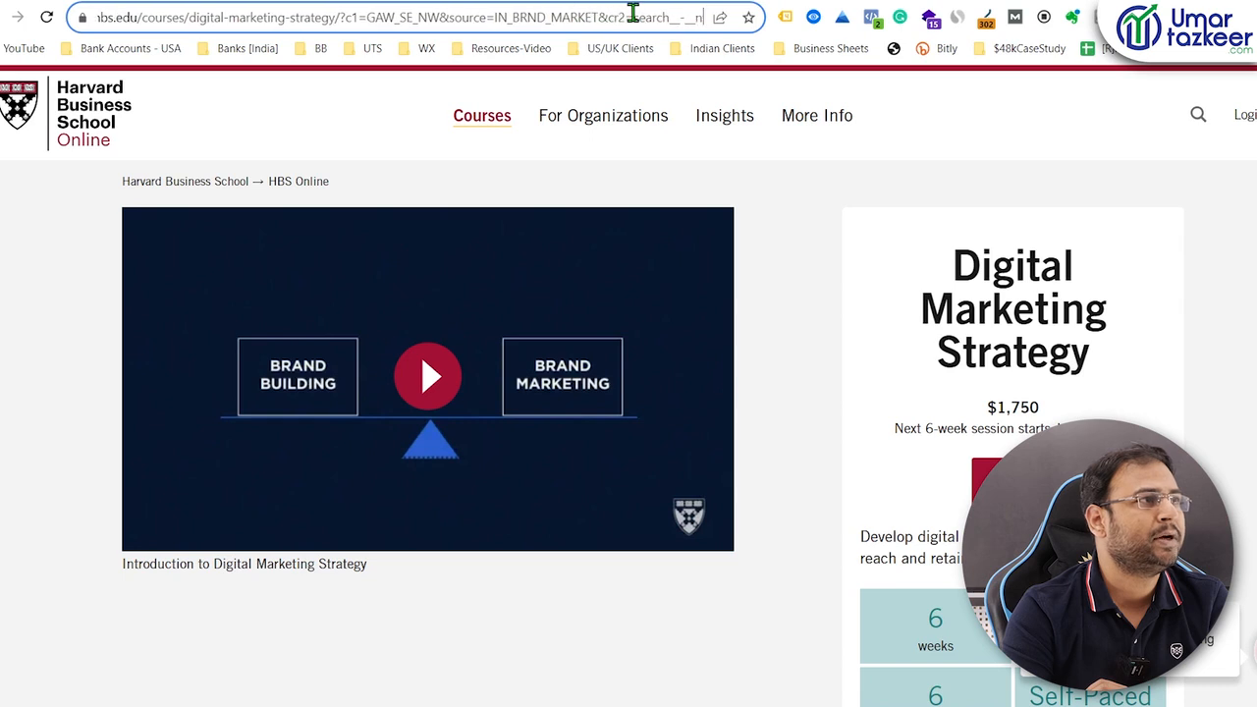
pyautogui.press('Right')
pyautogui.press('Right')
pyautogui.press('Right')
pyautogui.press('Right')
pyautogui.press('Right')
pyautogui.press('Right')
pyautogui.press('Right')
pyautogui.press('Right')
pyautogui.press('Right')
pyautogui.press('Right')
pyautogui.press('Right')
pyautogui.press('Right')
pyautogui.press('Right')
pyautogui.press('Right')
pyautogui.press('Right')
pyautogui.press('Right')
pyautogui.press('Right')
pyautogui.press('Right')
pyautogui.press('Right')
pyautogui.press('Right')
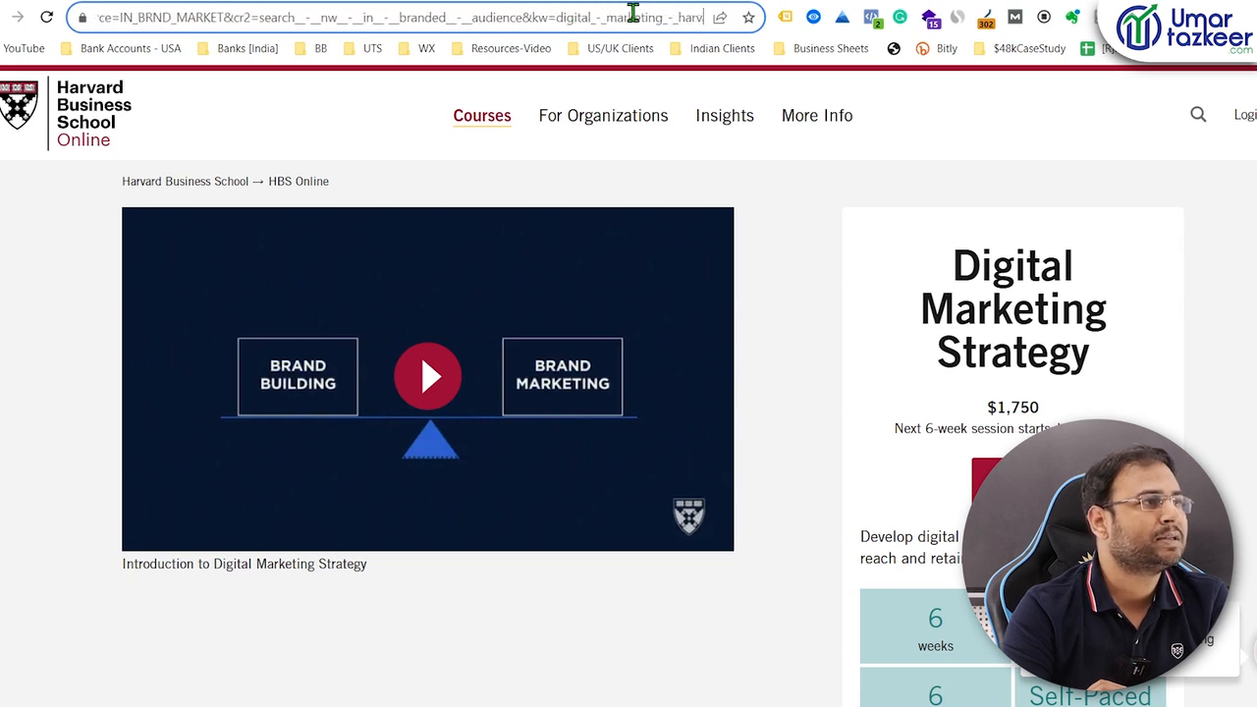
pyautogui.press('Right')
pyautogui.press('Right')
pyautogui.press('Right')
pyautogui.press('Right')
pyautogui.press('Right')
pyautogui.press('Right')
pyautogui.press('Right')
pyautogui.press('Right')
pyautogui.press('Right')
pyautogui.press('Right')
pyautogui.press('Right')
pyautogui.press('Right')
pyautogui.press('Right')
pyautogui.press('Right')
pyautogui.press('Right')
pyautogui.press('Right')
pyautogui.press('Right')
pyautogui.press('Right')
pyautogui.press('Right')
pyautogui.press('Right')
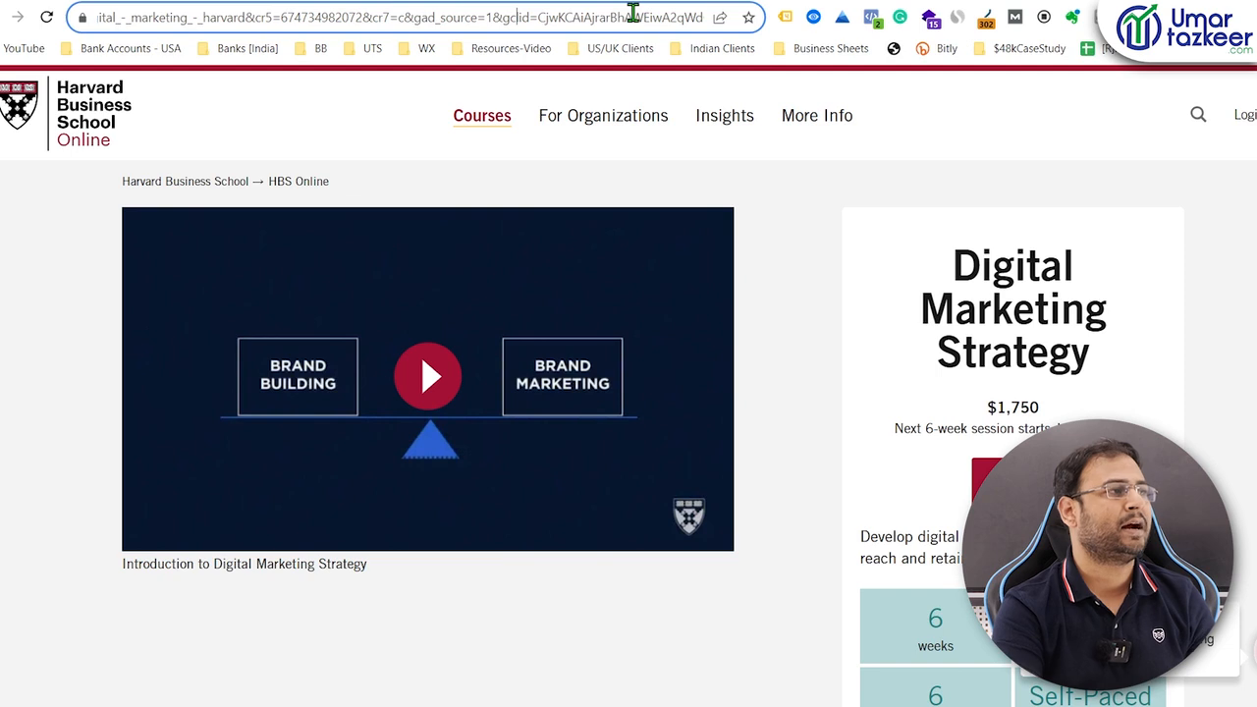
# - Copy the gclid parameter with its full value from the page URL into a new Notepad document
pyautogui.press('Down')
pyautogui.hotkey('ctrl', 'a')
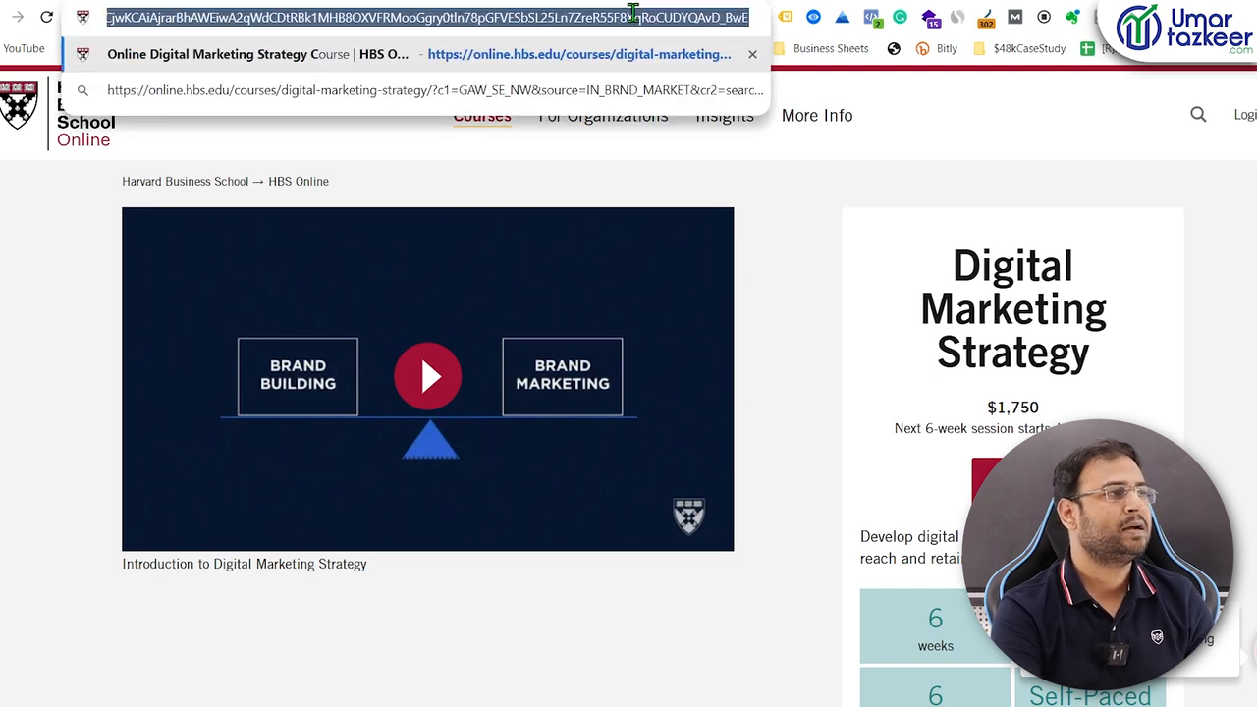
pyautogui.press('super+r')
pyautogui.write('notepad')
pyautogui.press('Return')
pyautogui.write('gclid=CjwKCAiAjrarBhAWEiwA2qWdCDtRBk1MHB8OXVFRMooGgry0tln78pGFVESbSL25Ln7ZreR55F8XqRoCUDYQAvD_BwE')
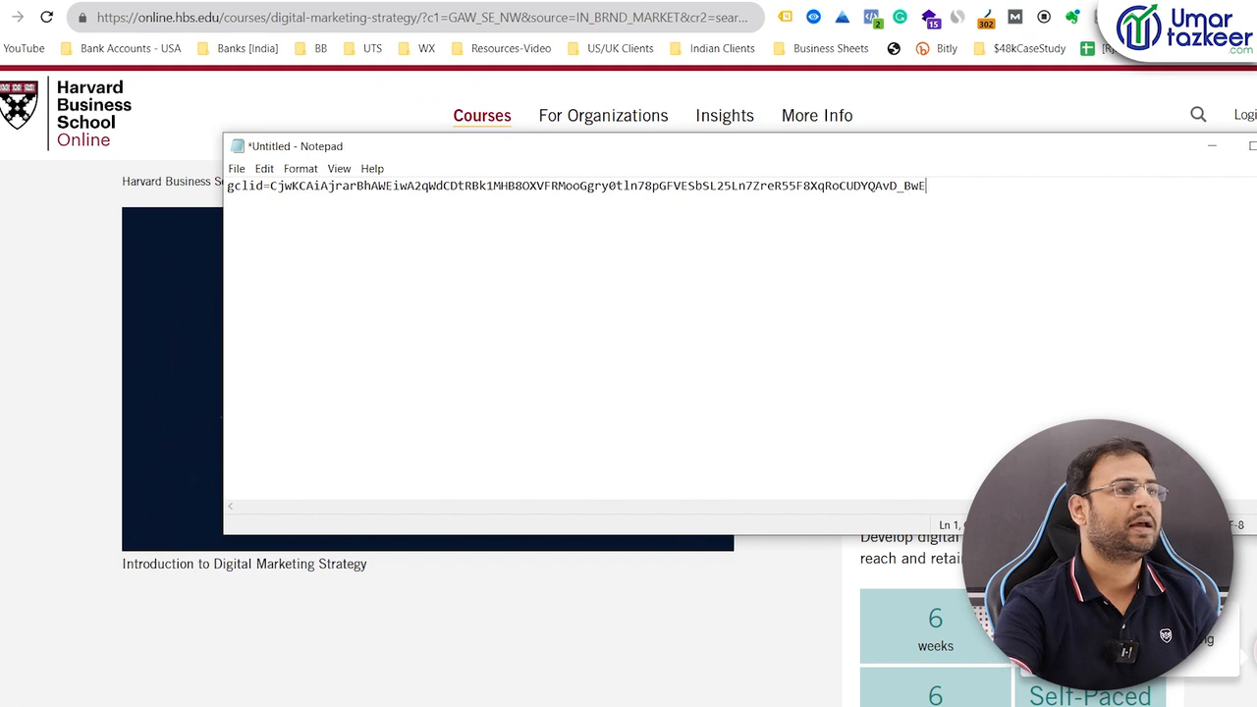
# - Examine the gclid parameter name and value in the note at a larger text size, then minimise Notepad
pyautogui.scroll(5, 1039, 410)
pyautogui.scroll(-5, 1038, 409)
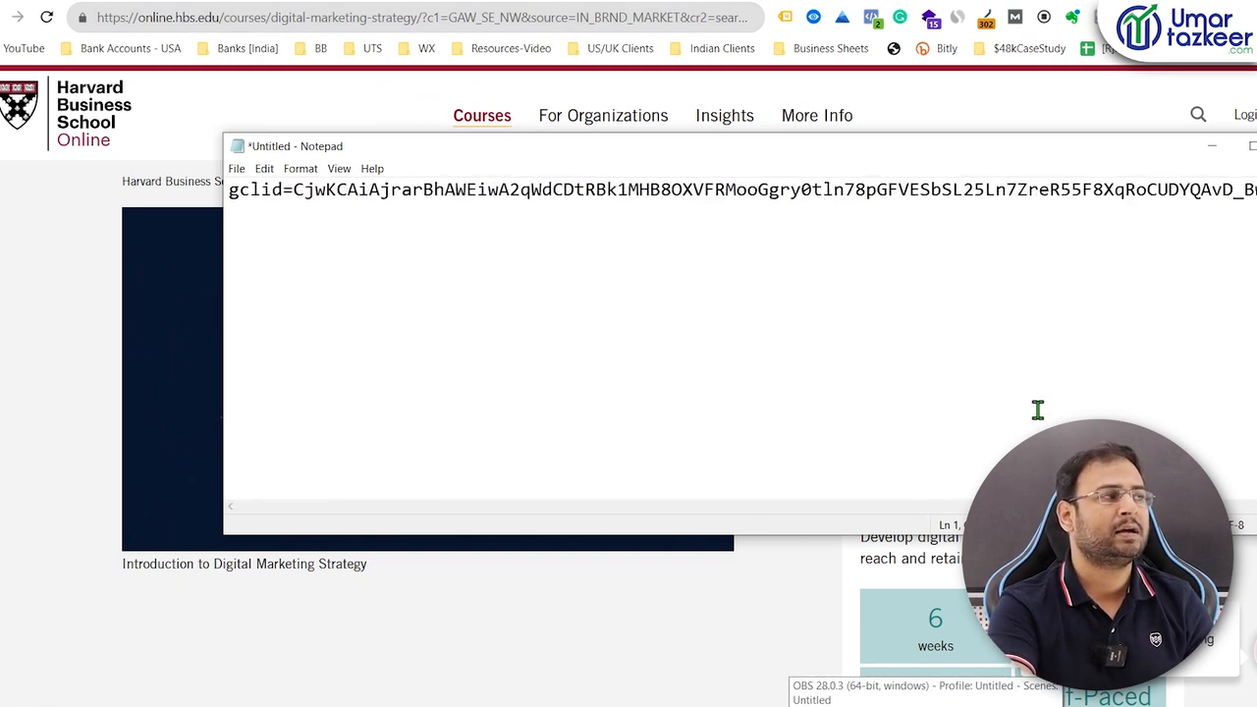
pyautogui.moveTo(273, 186); pyautogui.dragTo(946, 186)
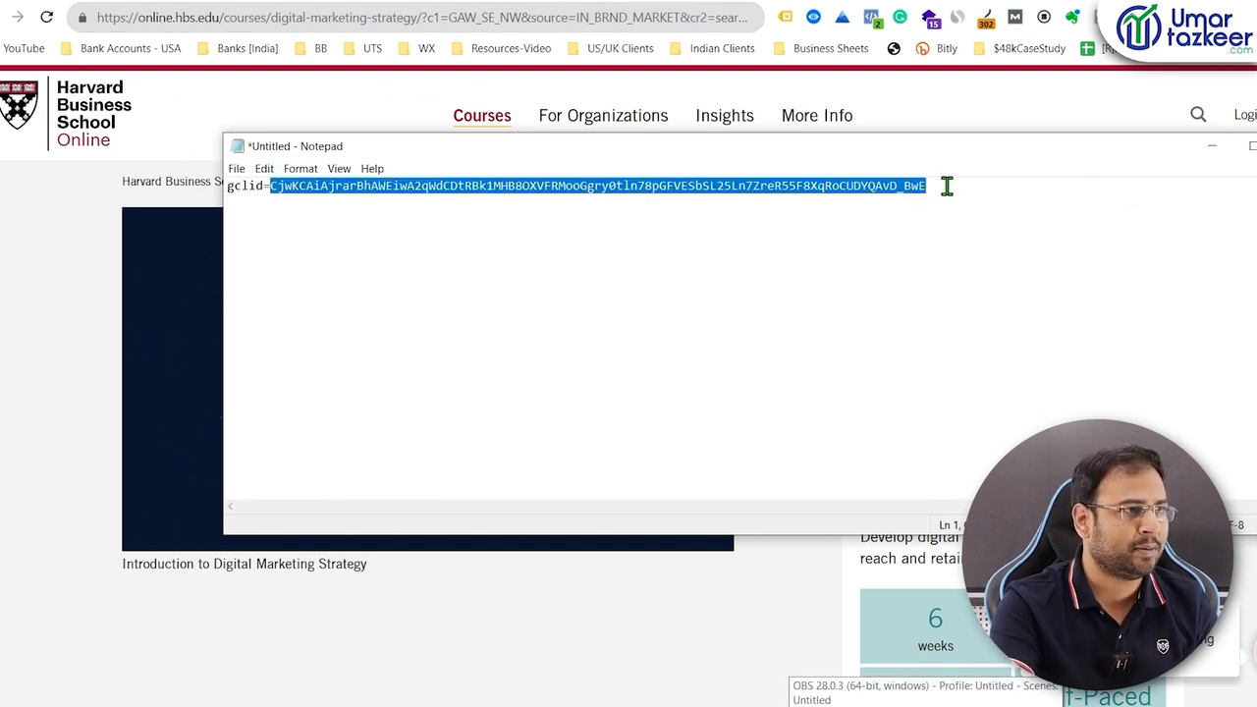
pyautogui.click(1120, 215)
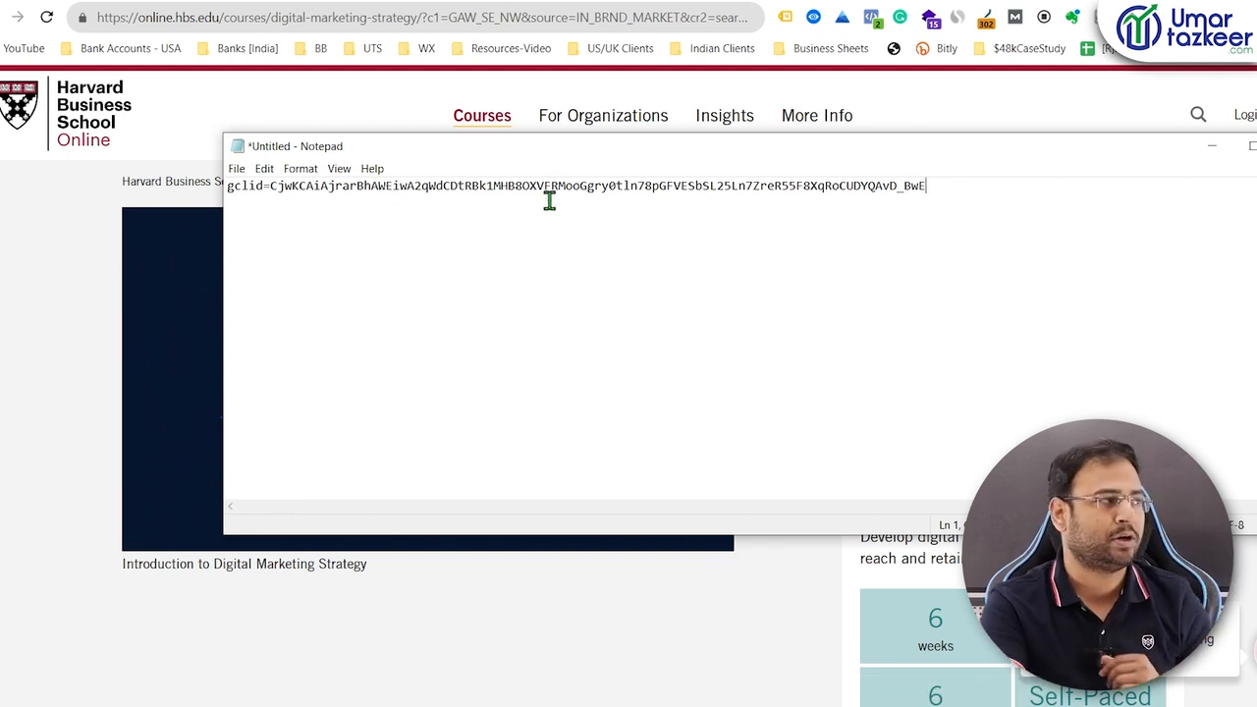
pyautogui.hotkey('ctrl', '+')
pyautogui.hotkey('ctrl', '+')
pyautogui.hotkey('ctrl', '+')
pyautogui.doubleClick(267, 189)
pyautogui.click(746, 281)
pyautogui.click(1219, 148)
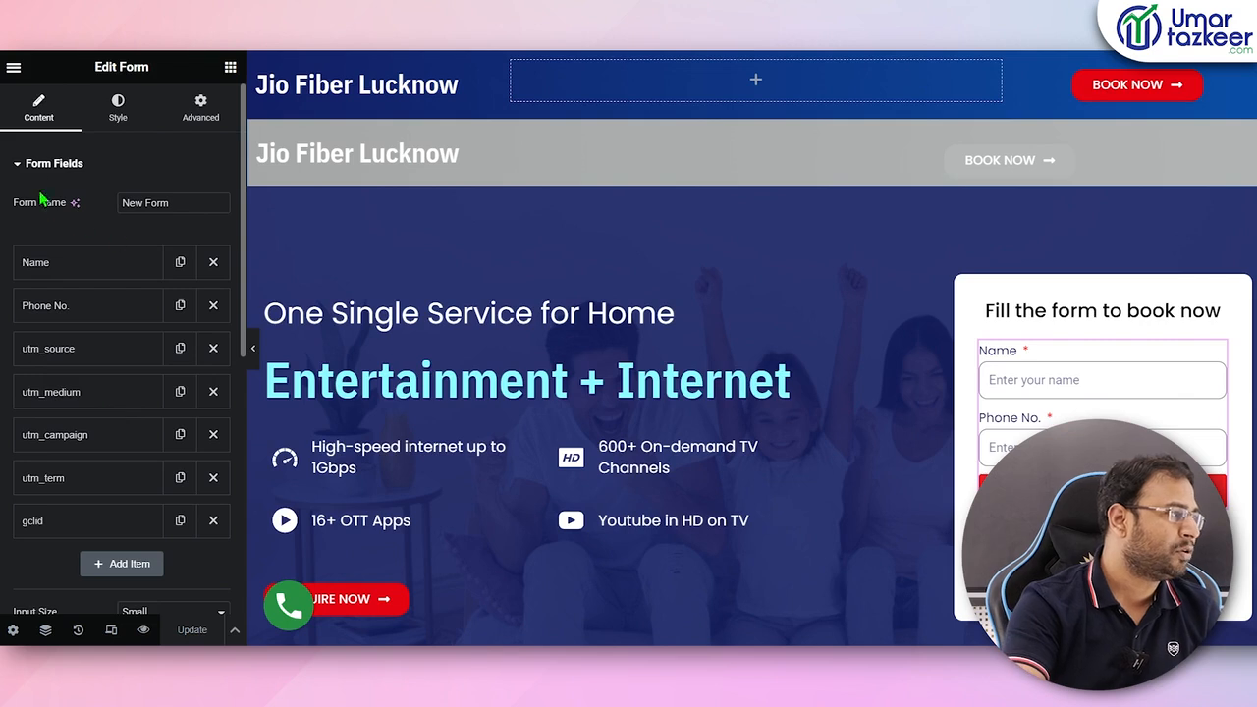
# - Review the booking form's hidden gclid field in Elementor, including its type, label and dynamic default value settings
pyautogui.click(21, 164)
pyautogui.click(22, 164)
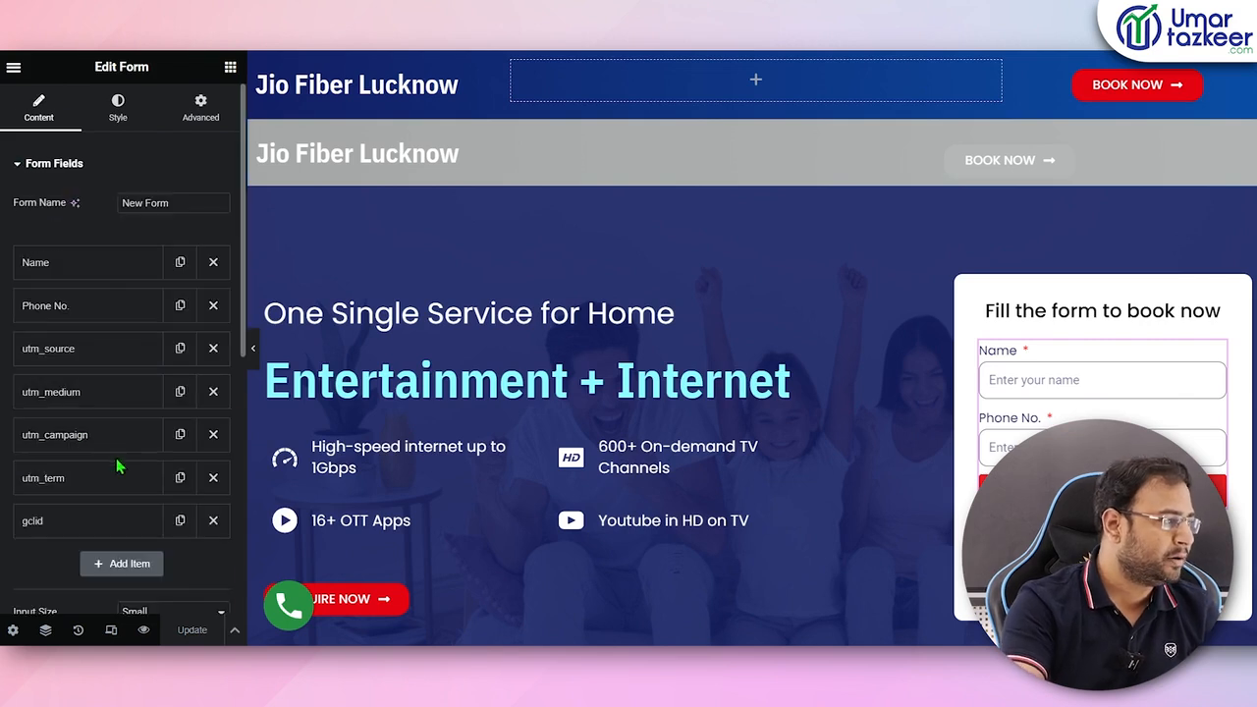
pyautogui.scroll(-3, 118, 465)
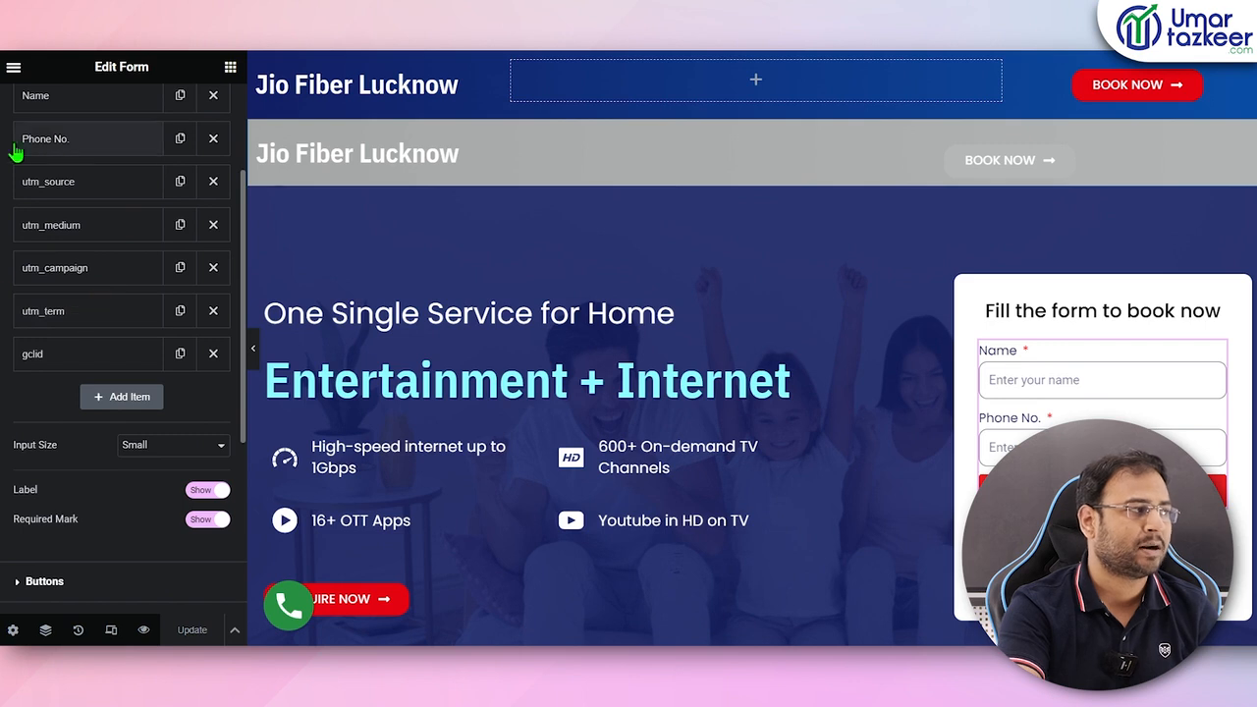
pyautogui.click(54, 364)
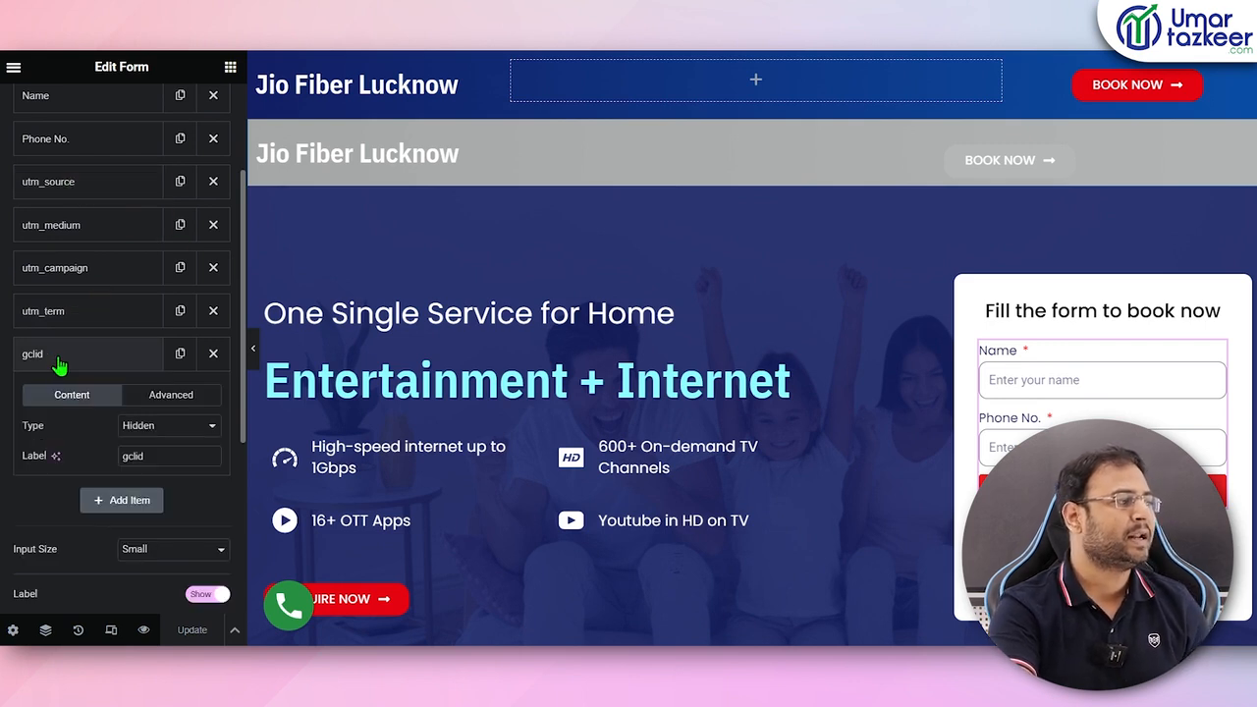
pyautogui.moveTo(46, 427); pyautogui.dragTo(23, 436)
pyautogui.click(171, 397)
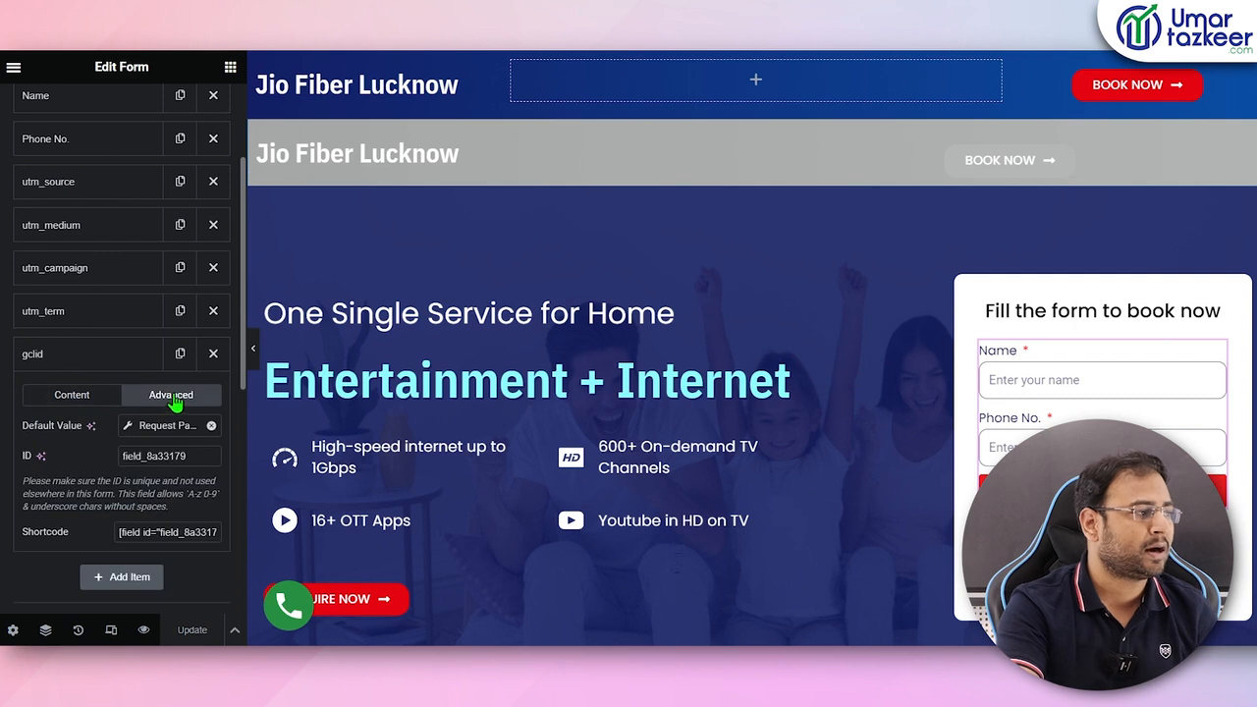
pyautogui.click(129, 427)
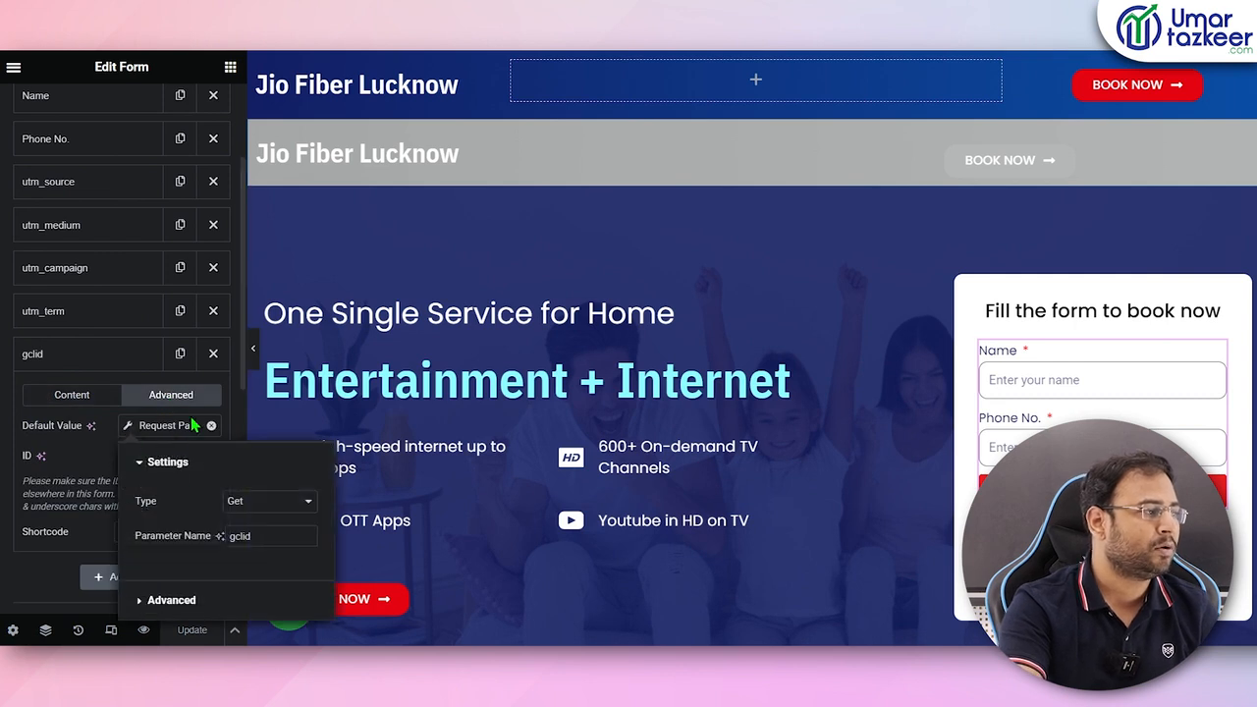
pyautogui.click(177, 426)
# - Clear the gclid field's default value and assign the Request Parameter dynamic tag to it
pyautogui.click(211, 425)
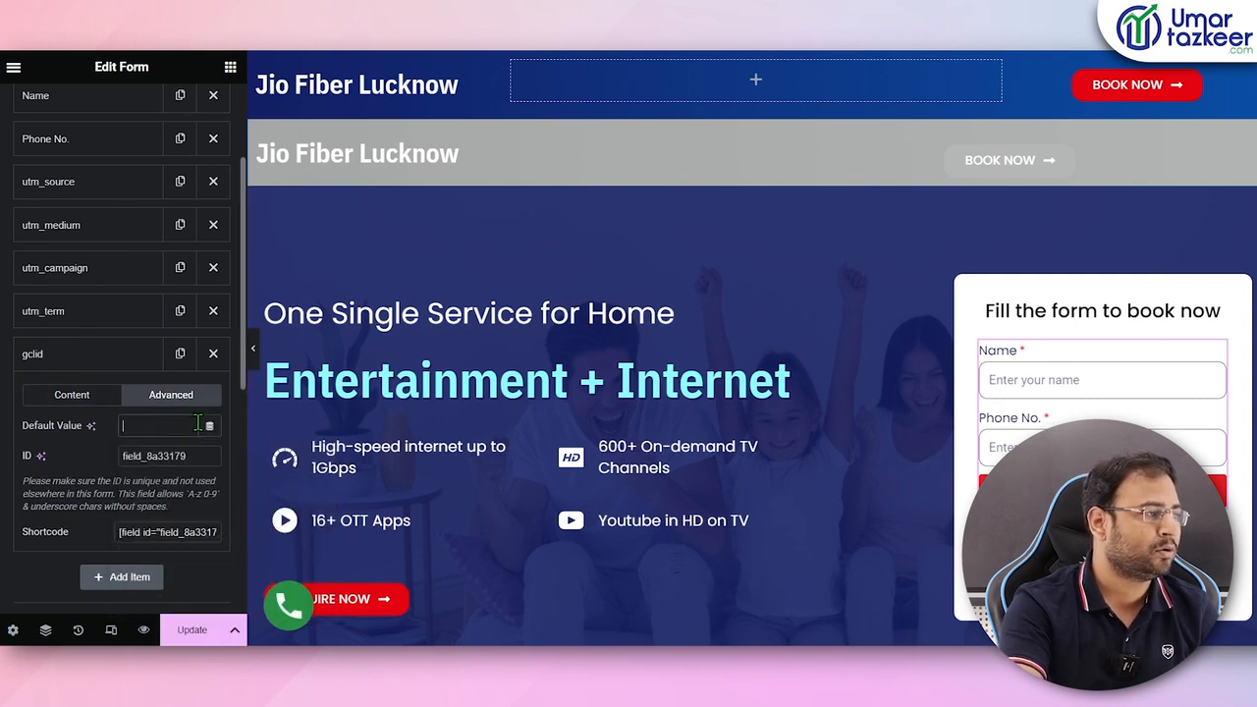
pyautogui.click(208, 430)
pyautogui.scroll(-4, 105, 330)
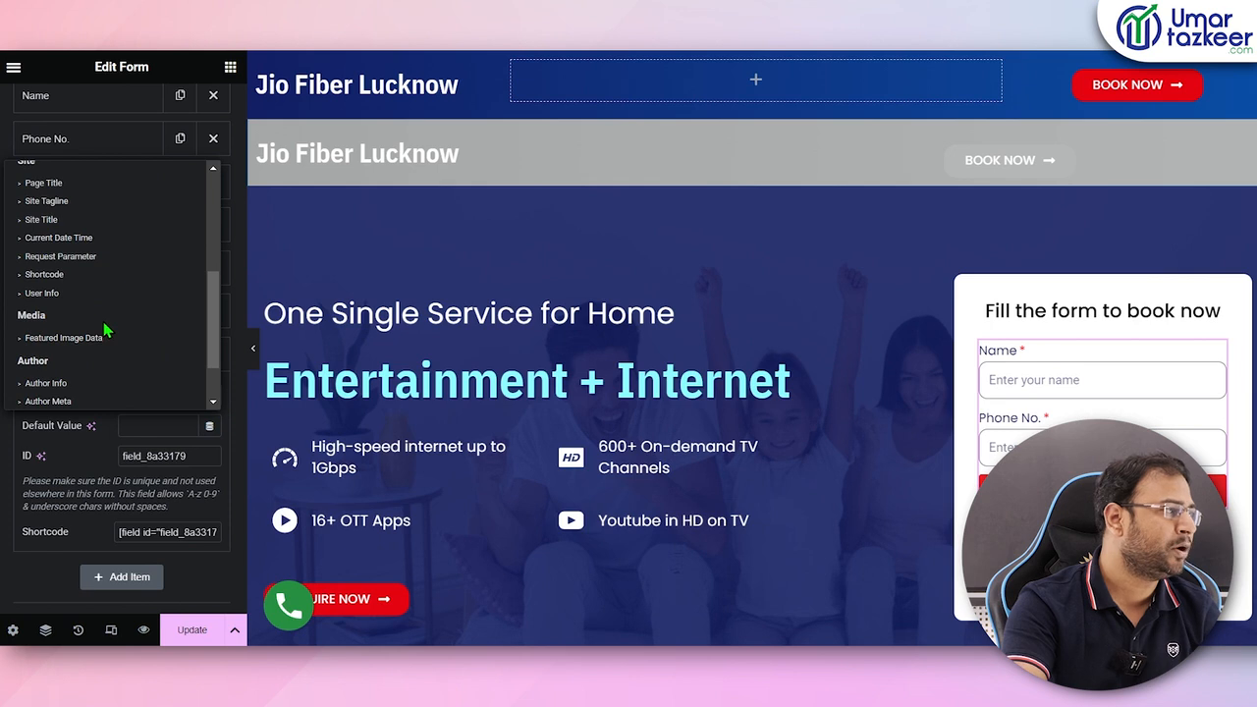
pyautogui.click(44, 257)
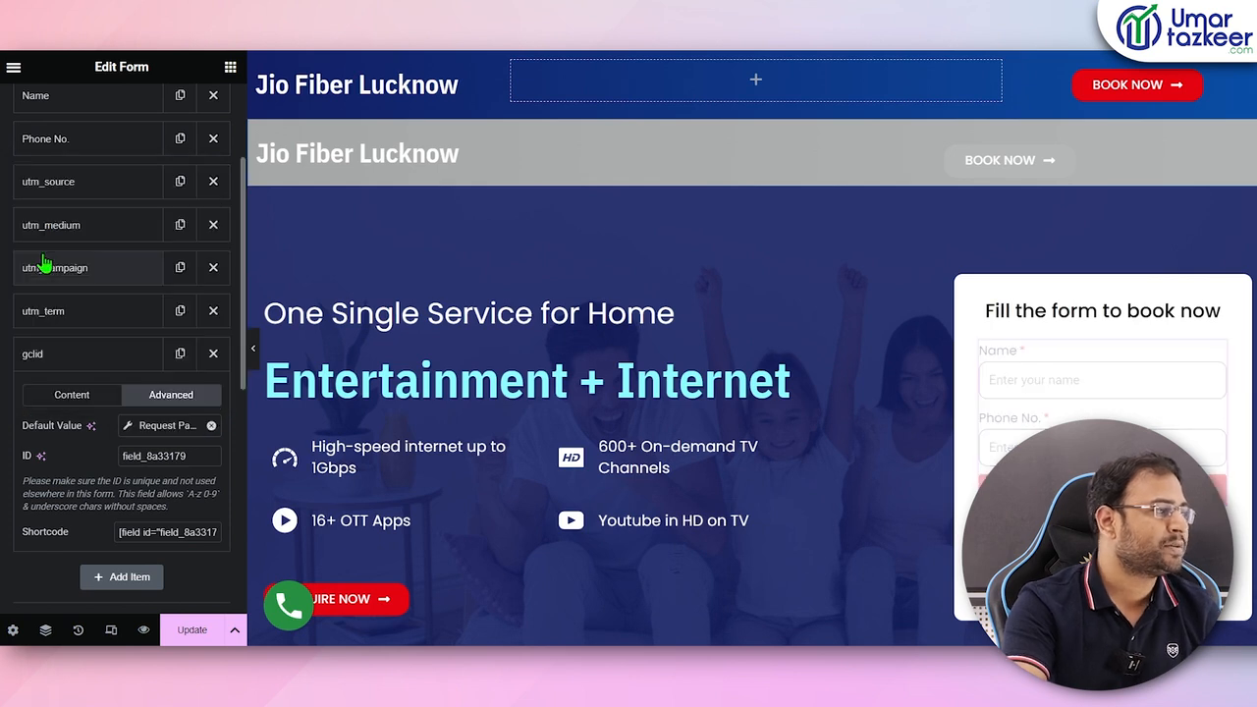
# - Set the Request Parameter tag's parameter name to gclid with type Get, and update the page
pyautogui.click(135, 429)
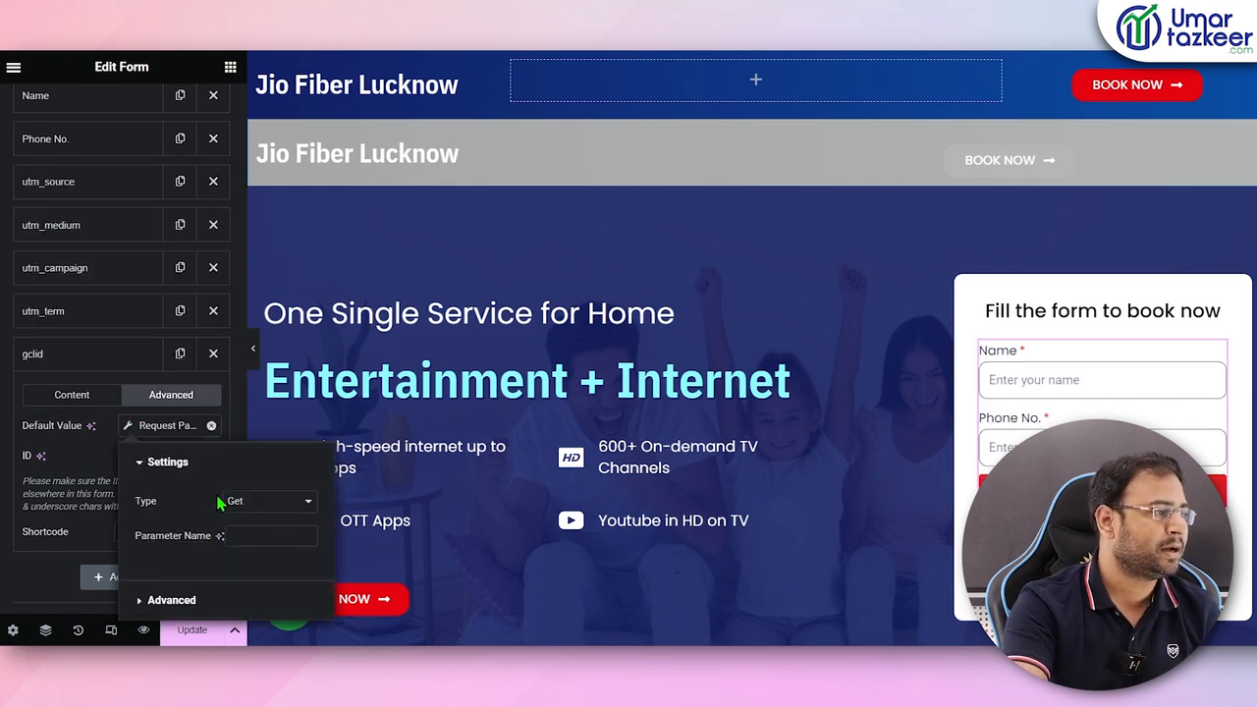
pyautogui.click(260, 528)
pyautogui.write('gclid')
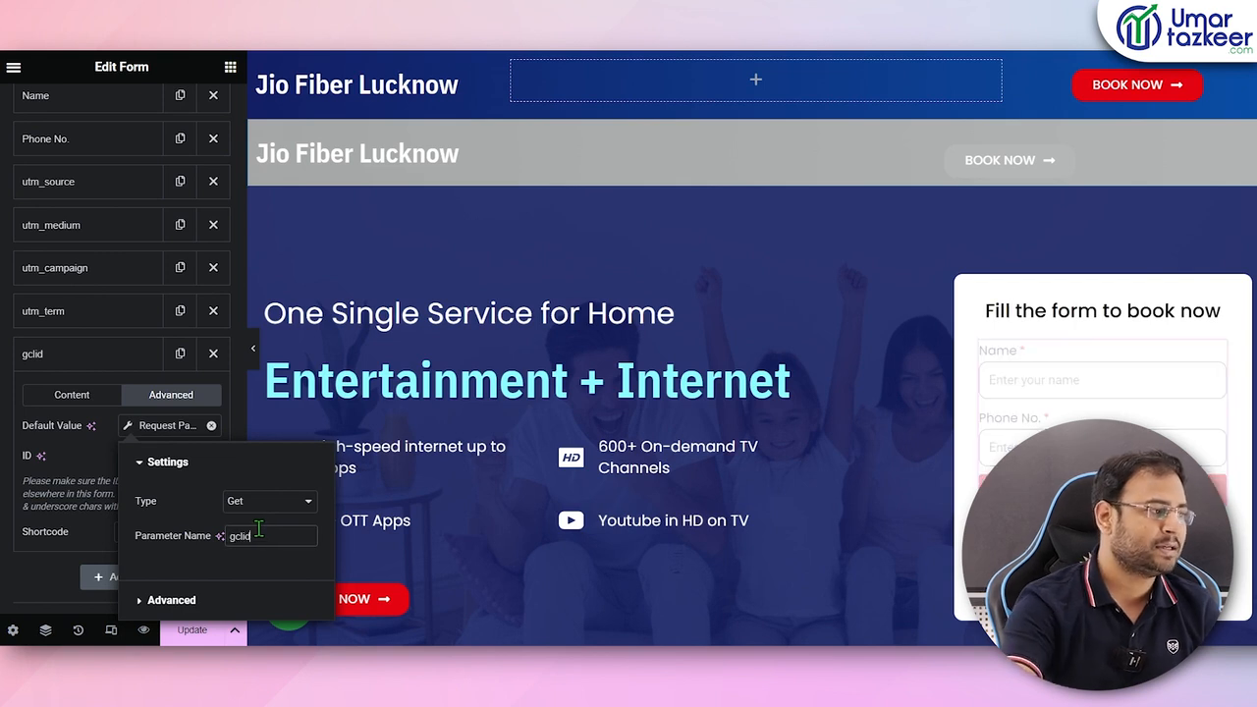
pyautogui.click(110, 537)
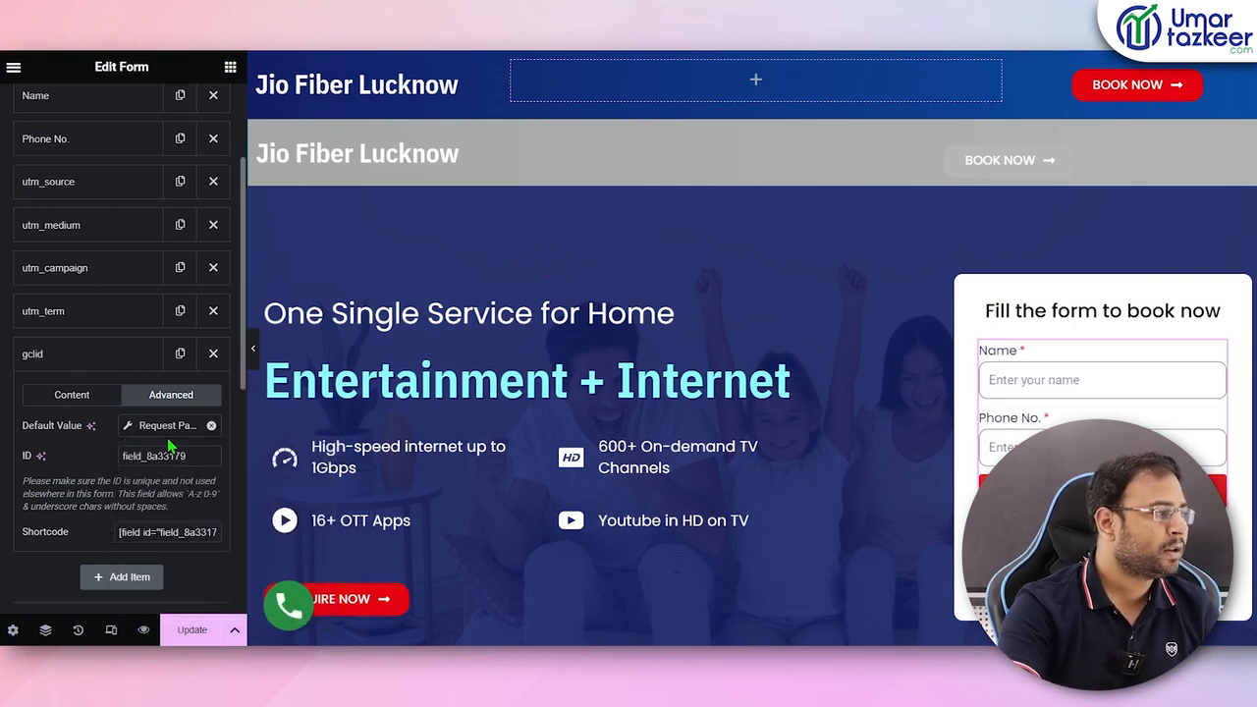
pyautogui.click(192, 630)
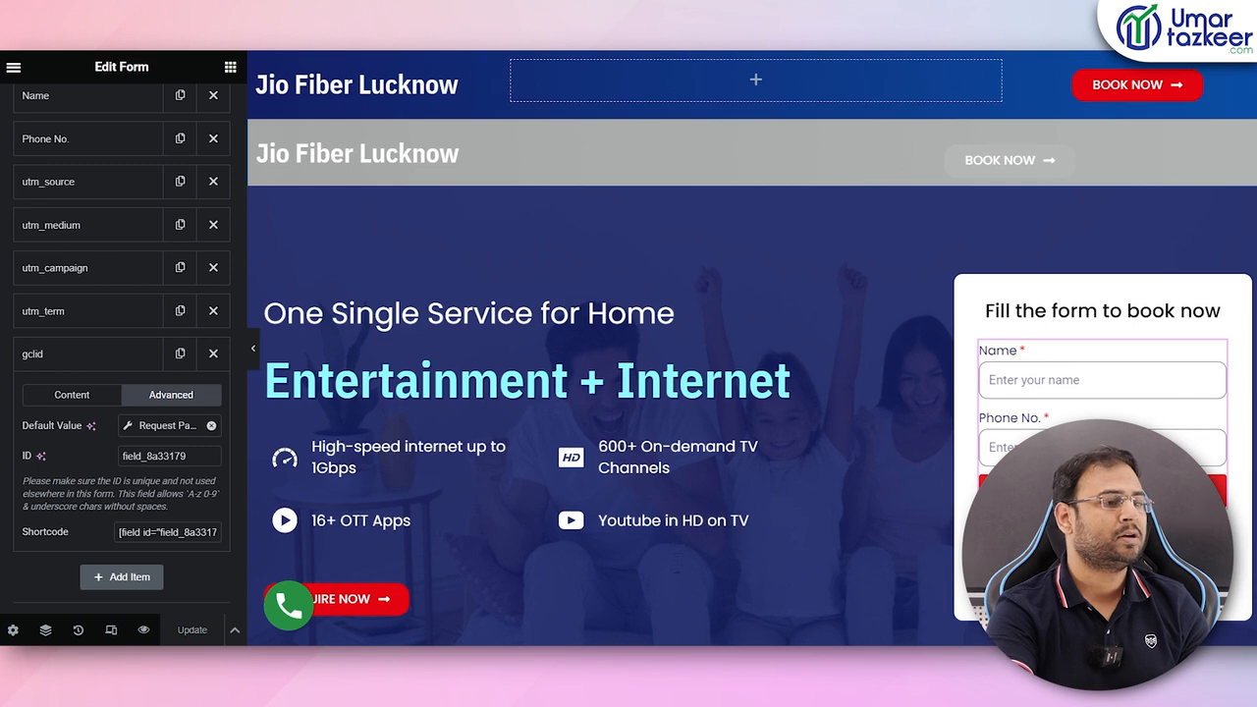
# - Enter the address jiofiberlucknow.com/?gclid= in a new browser tab without loading it
pyautogui.hotkey('ctrl', 't')
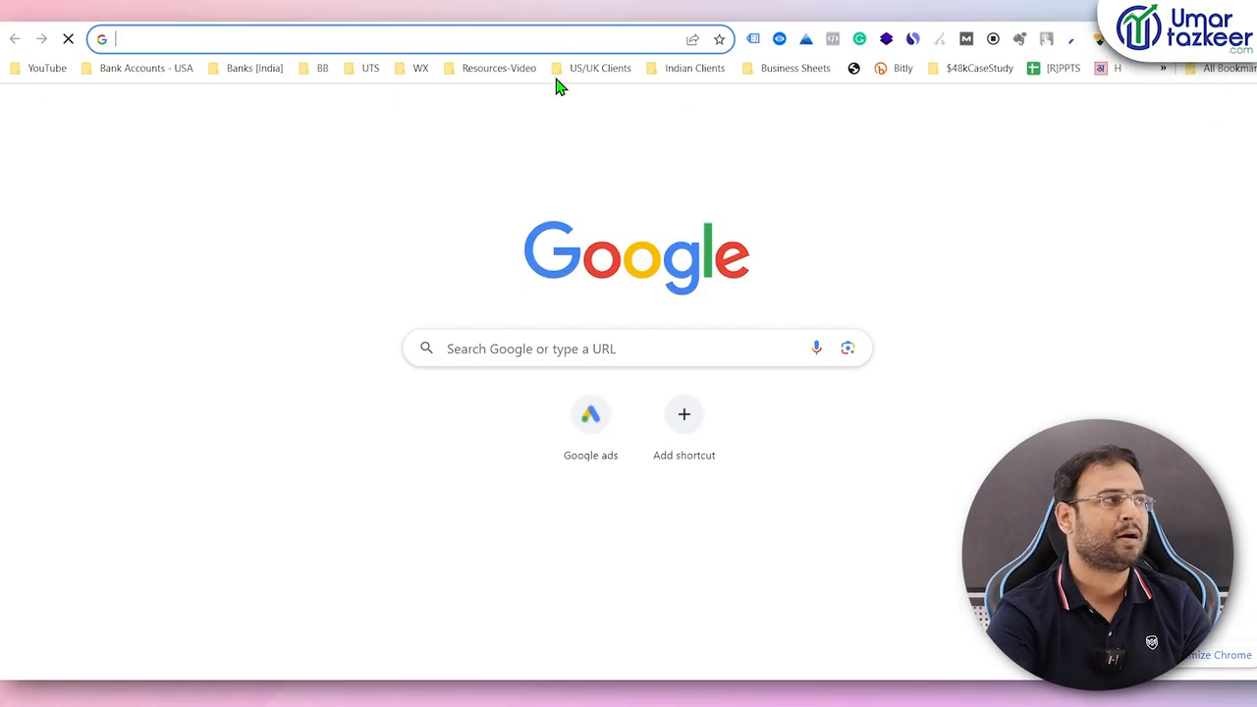
pyautogui.write('jio')
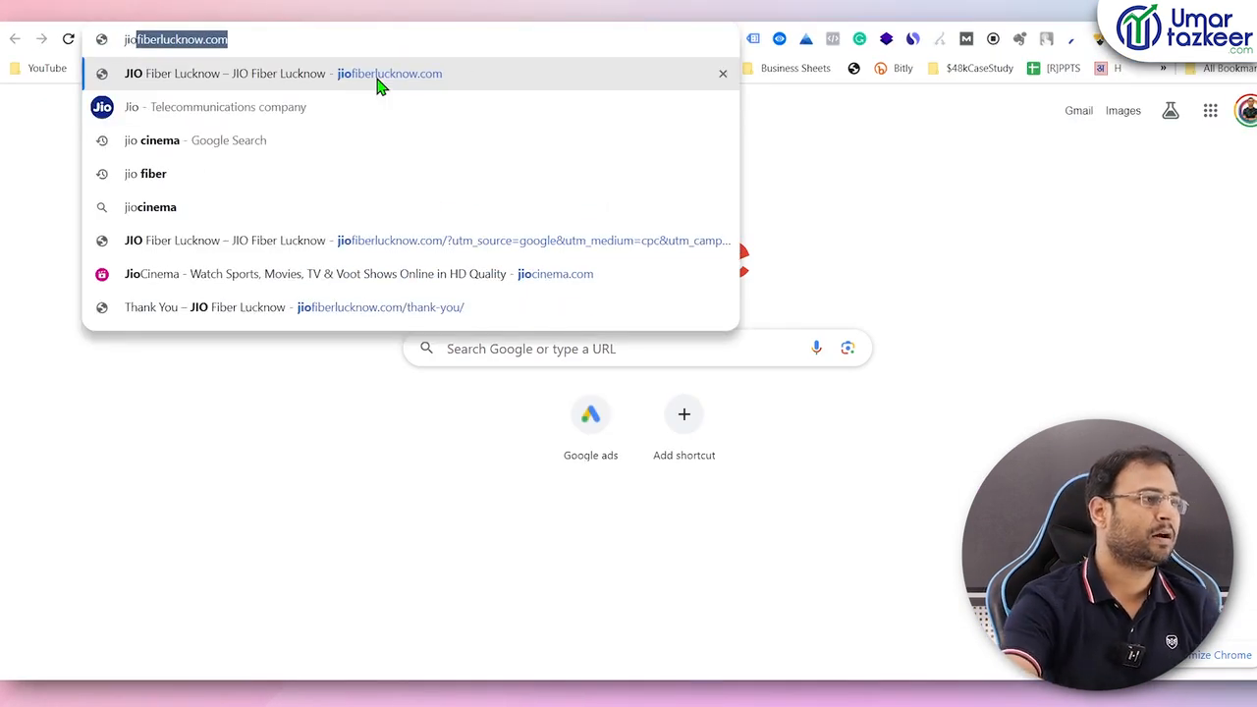
pyautogui.hotkey('ctrl', 'a')
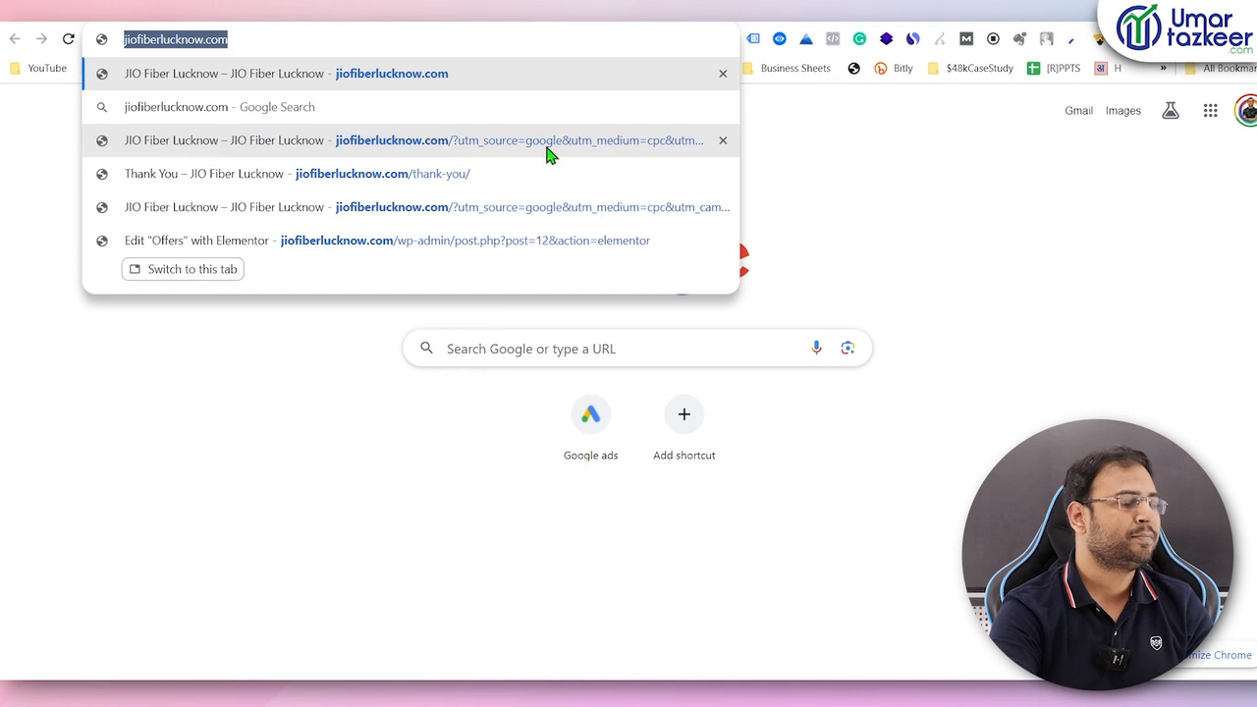
pyautogui.click(273, 39)
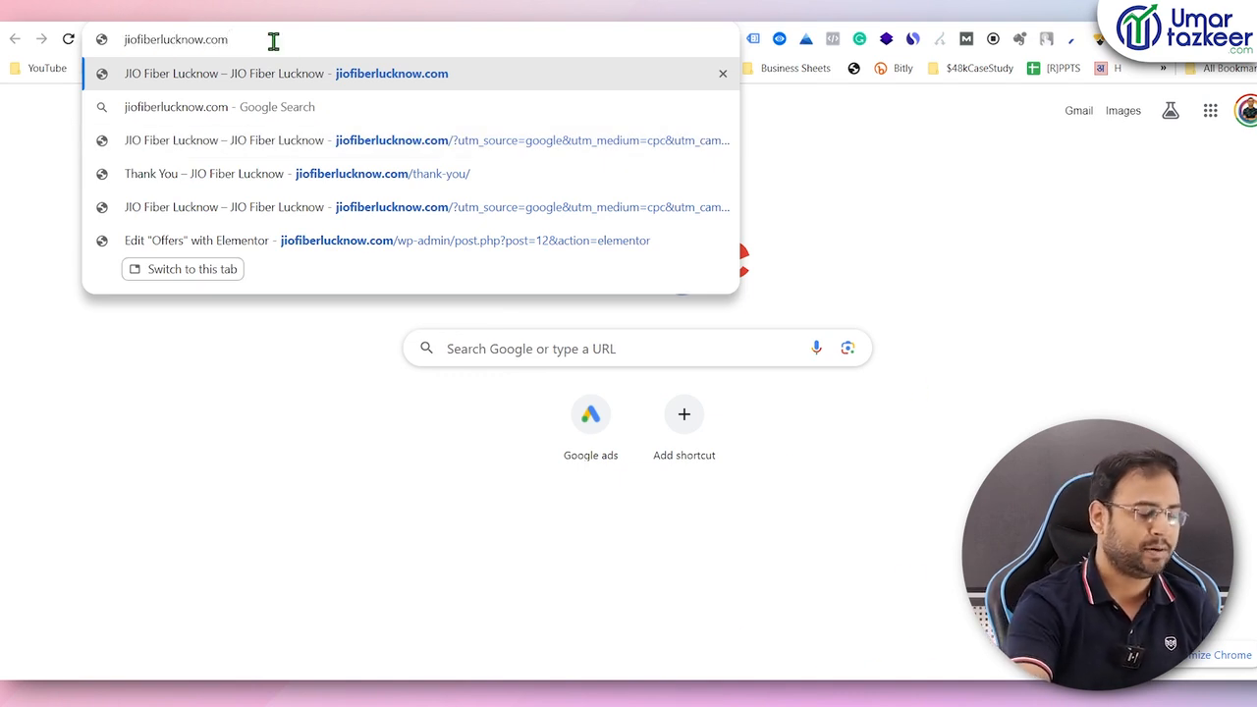
pyautogui.write('/')
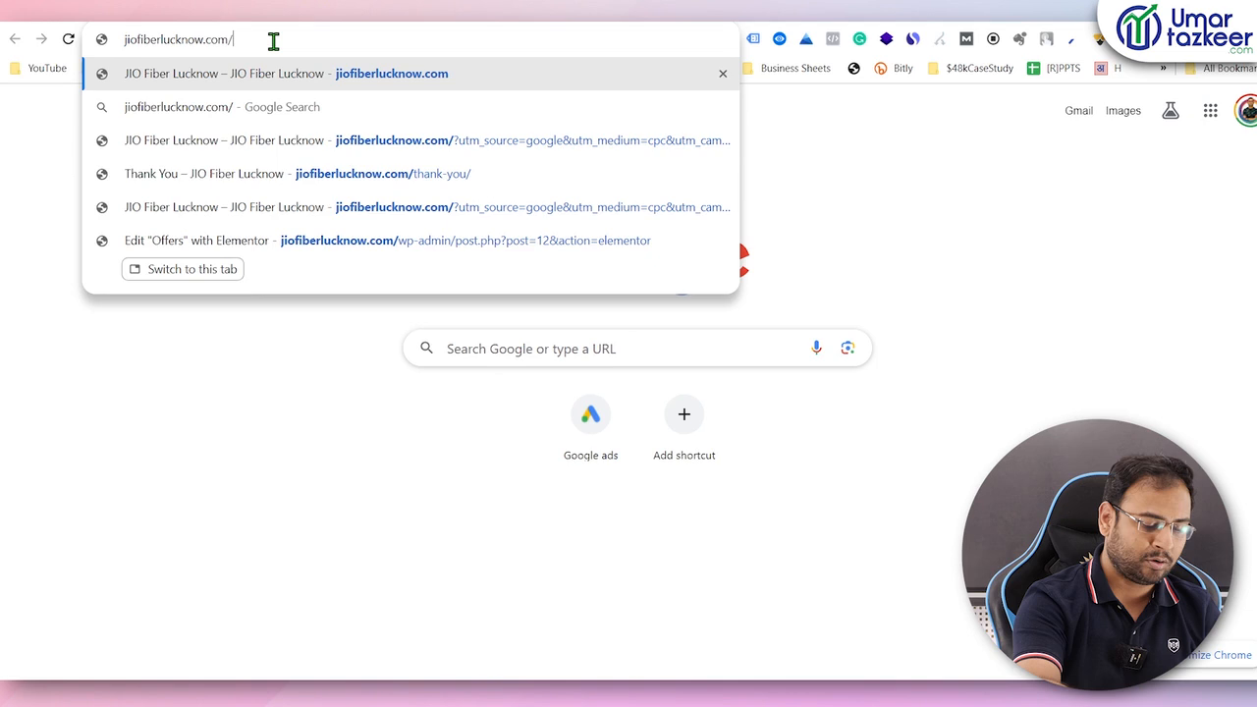
pyautogui.write('?')
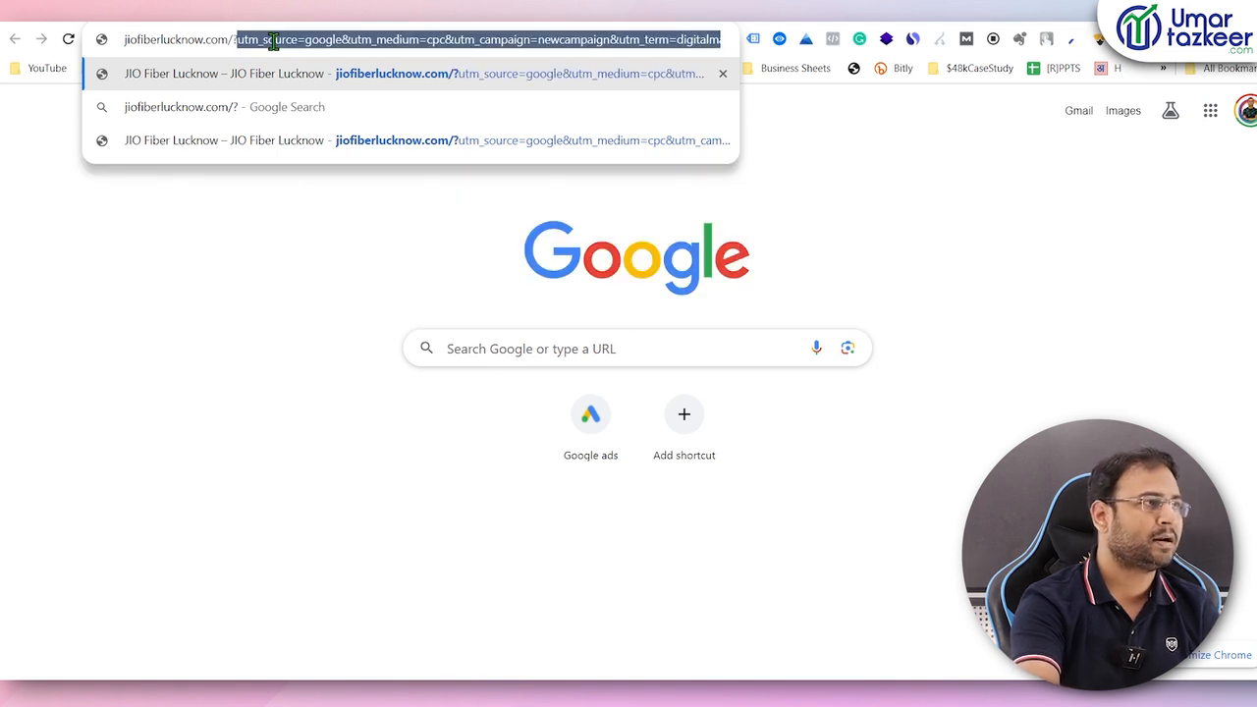
pyautogui.write('gclid')
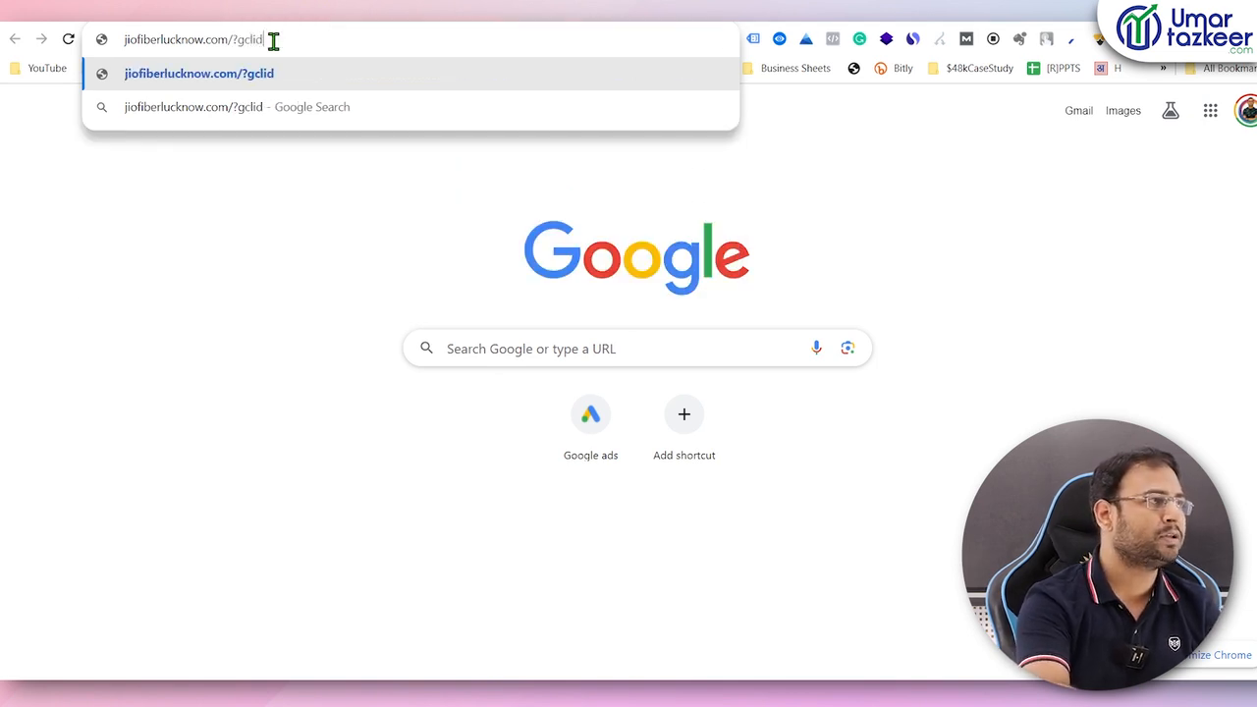
pyautogui.write('=')
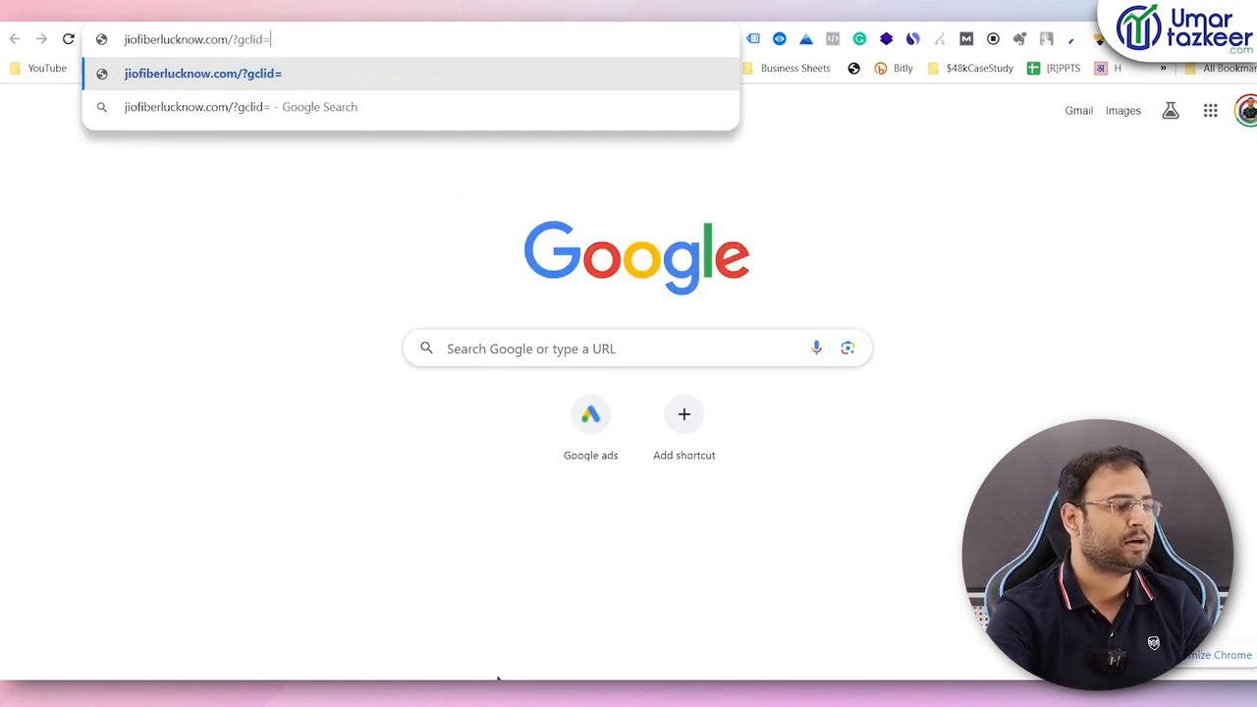
# - Copy the prepared UTM and gclid parameter string and load the Jio Fiber Lucknow page with those parameters in its URL
pyautogui.click(551, 697)
pyautogui.click(589, 637)
pyautogui.click(425, 242)
pyautogui.doubleClick(894, 196)
pyautogui.doubleClick(895, 195)
pyautogui.hotkey('ctrl', 'c')
pyautogui.click(337, 40)
pyautogui.hotkey('ctrl', 'v')
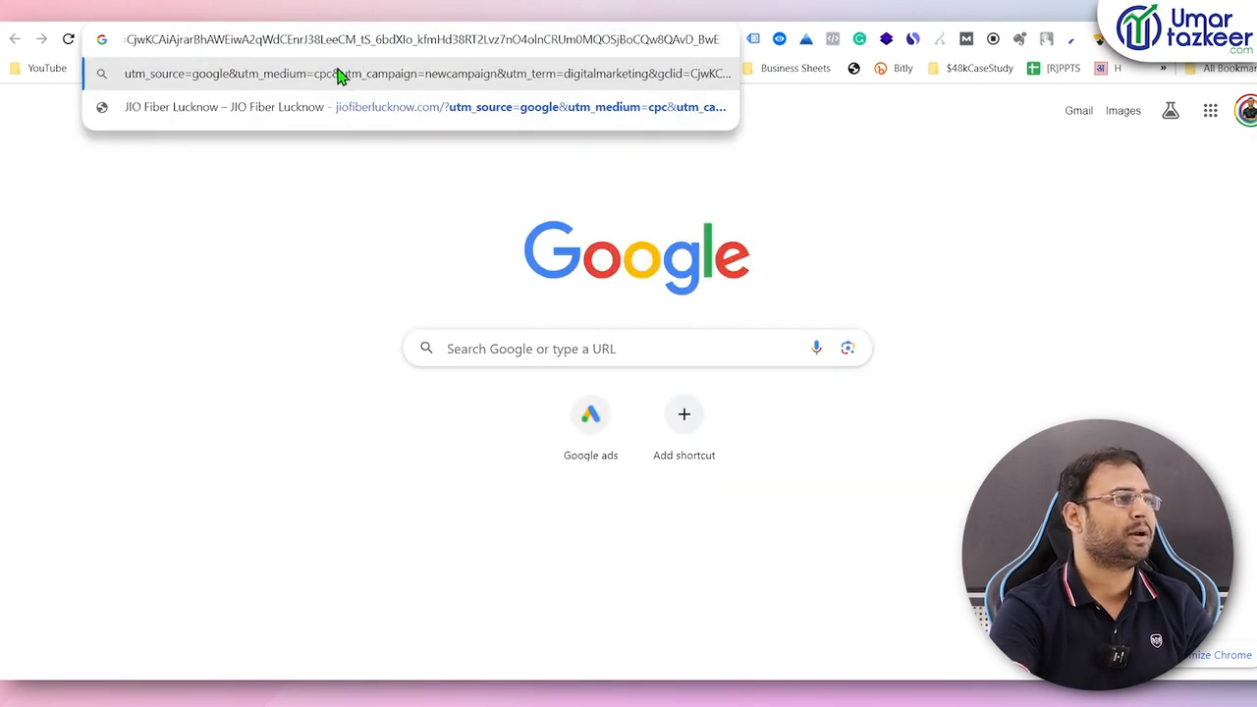
pyautogui.click(226, 104)
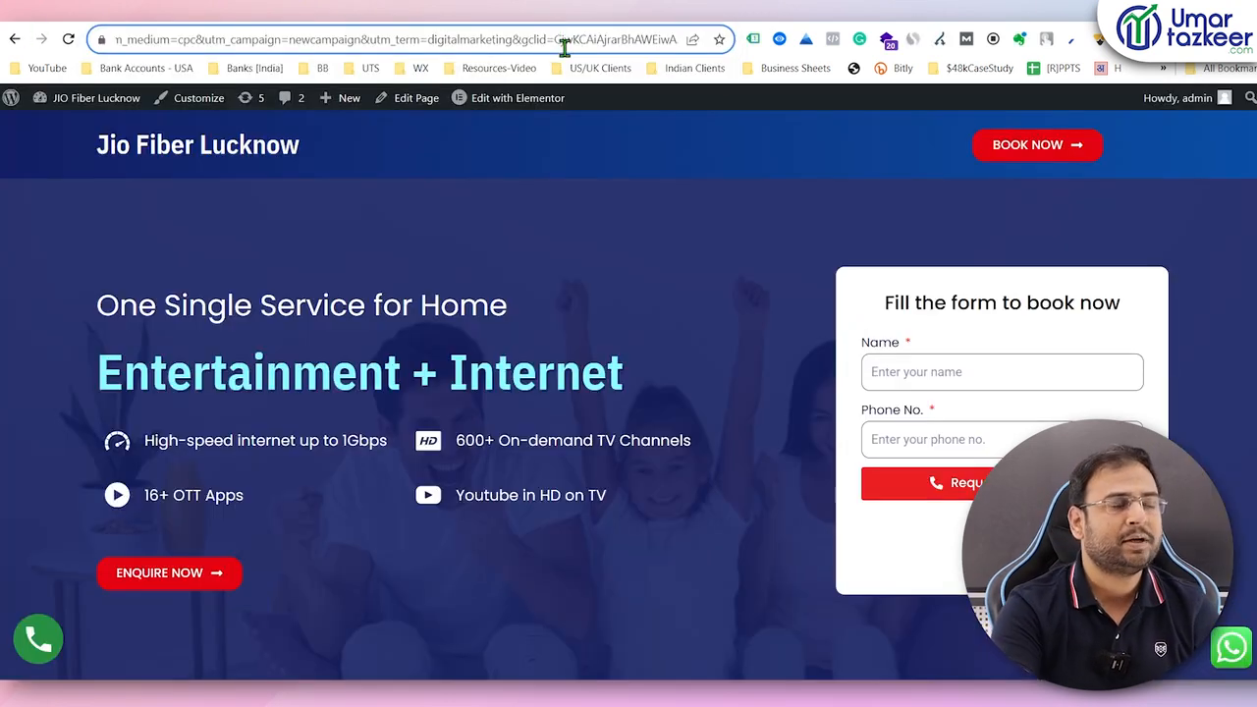
# - Fill in the booking form with the name dummytestgclid and a test phone number
pyautogui.click(920, 371)
pyautogui.write('dummytestgclid')
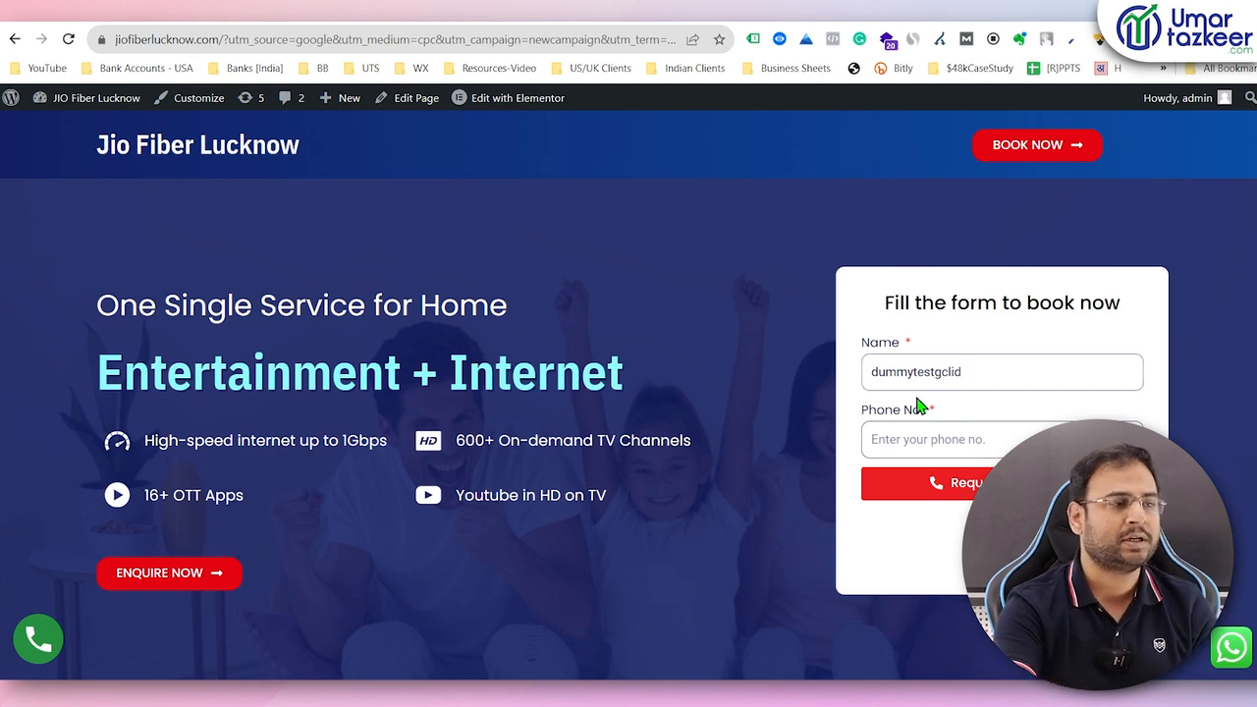
pyautogui.click(913, 440)
pyautogui.write('1234657')
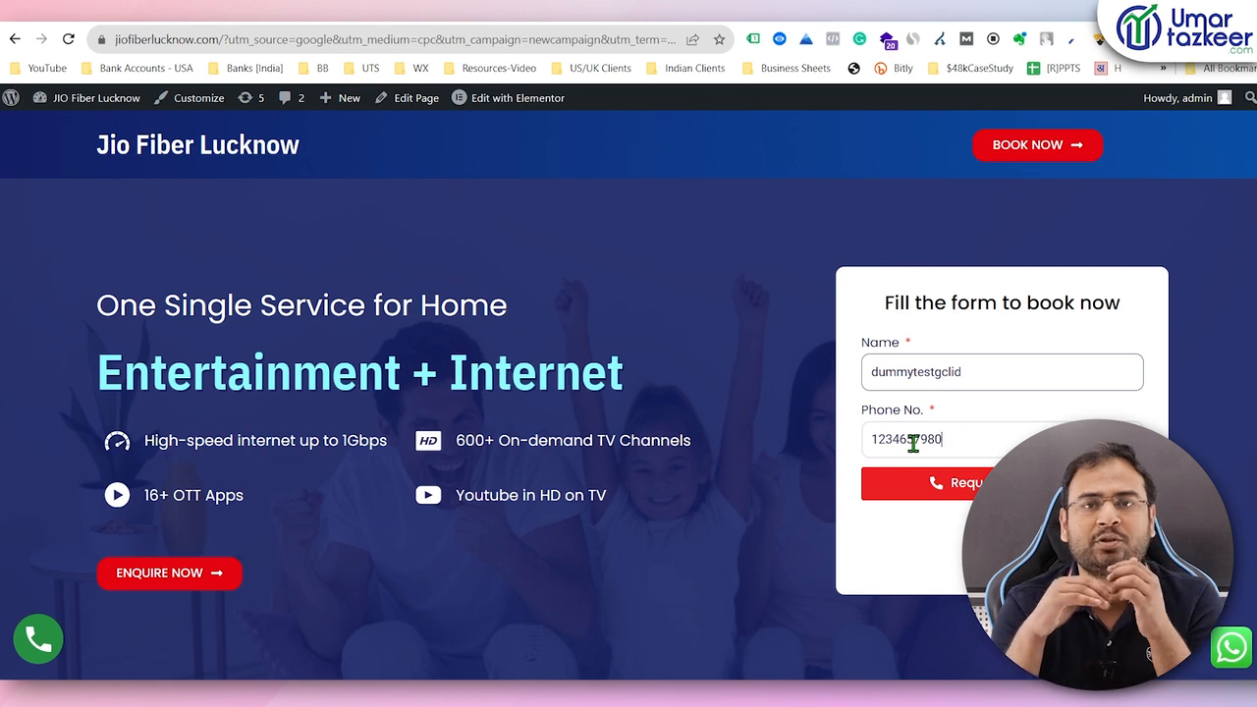
# - Finish entering the test phone number in the booking form and submit the dummy lead
pyautogui.write('980')
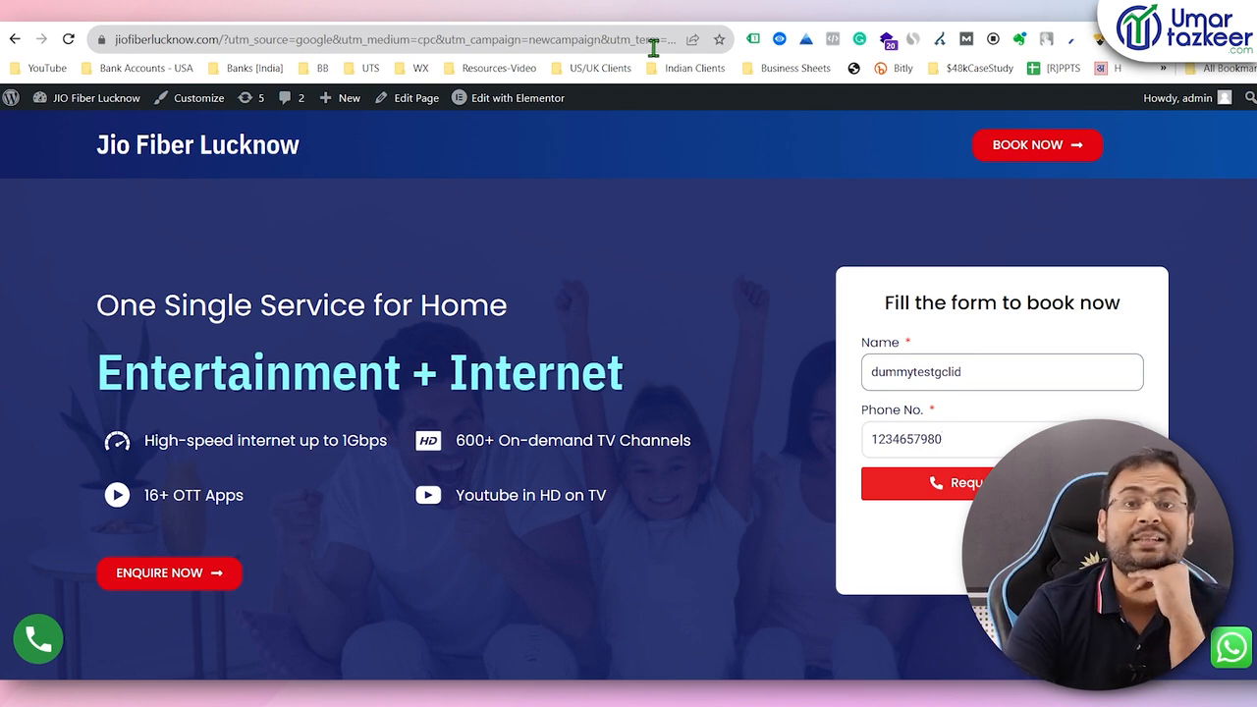
pyautogui.click(1011, 483)
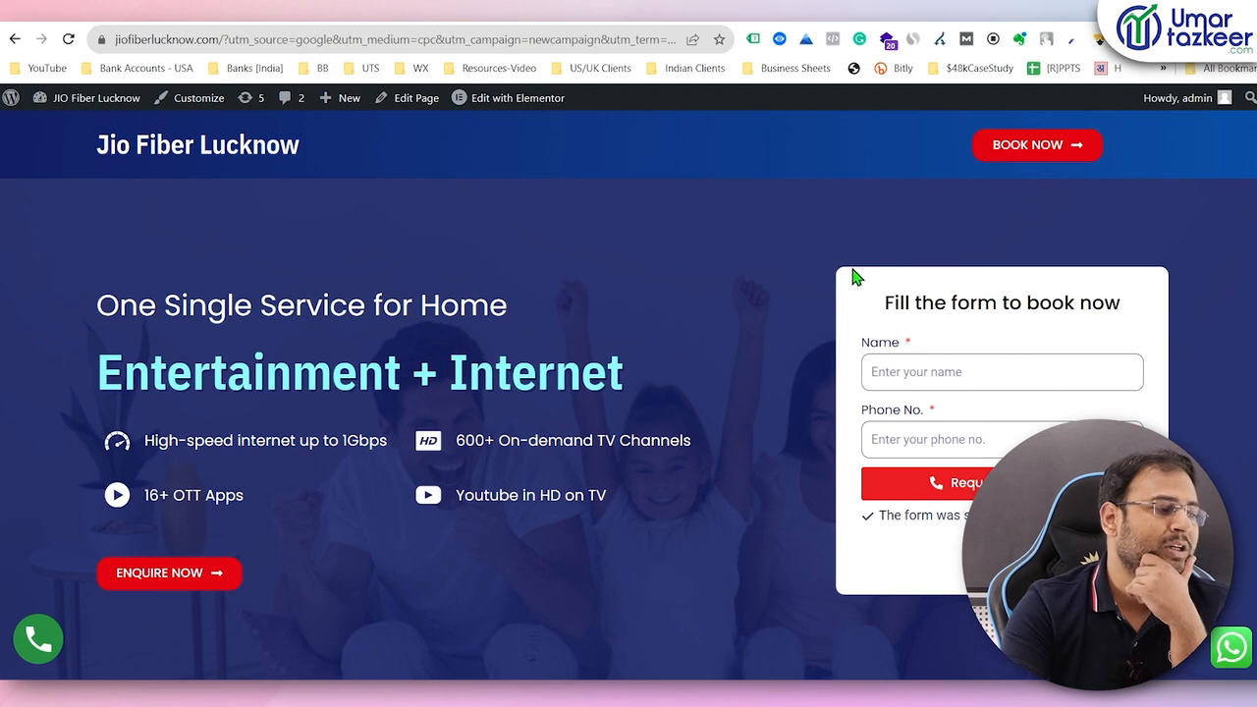
# - Switch to Gmail and examine the Jio Fiber Lucknow lead email's arrival time, contact details, UTM values and gclid
pyautogui.moveTo(441, 694)
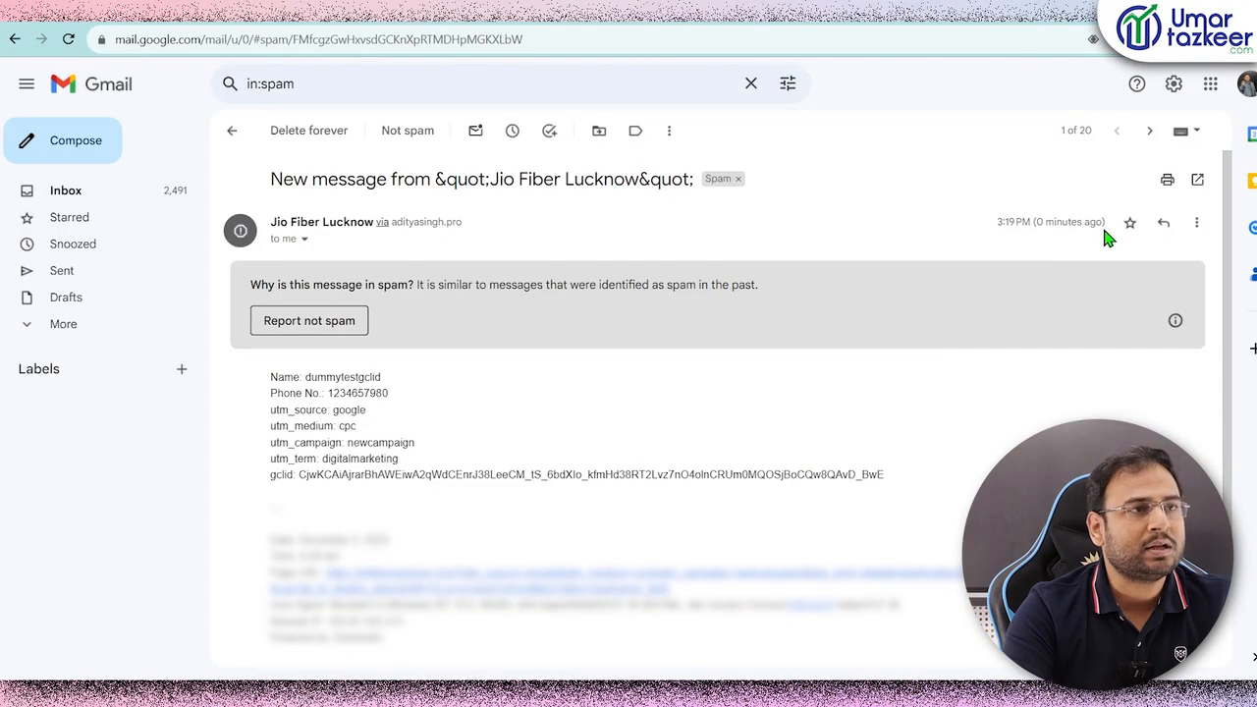
pyautogui.moveTo(1105, 230); pyautogui.dragTo(998, 231)
pyautogui.moveTo(292, 477)
pyautogui.mouseDown()
pyautogui.moveTo(847, 477)
pyautogui.moveTo(918, 489)
pyautogui.moveTo(303, 486)
pyautogui.mouseUp()
pyautogui.click(310, 503)
pyautogui.moveTo(278, 377); pyautogui.dragTo(939, 485)
pyautogui.click(959, 496)
pyautogui.click(267, 426)
pyautogui.click(879, 479)
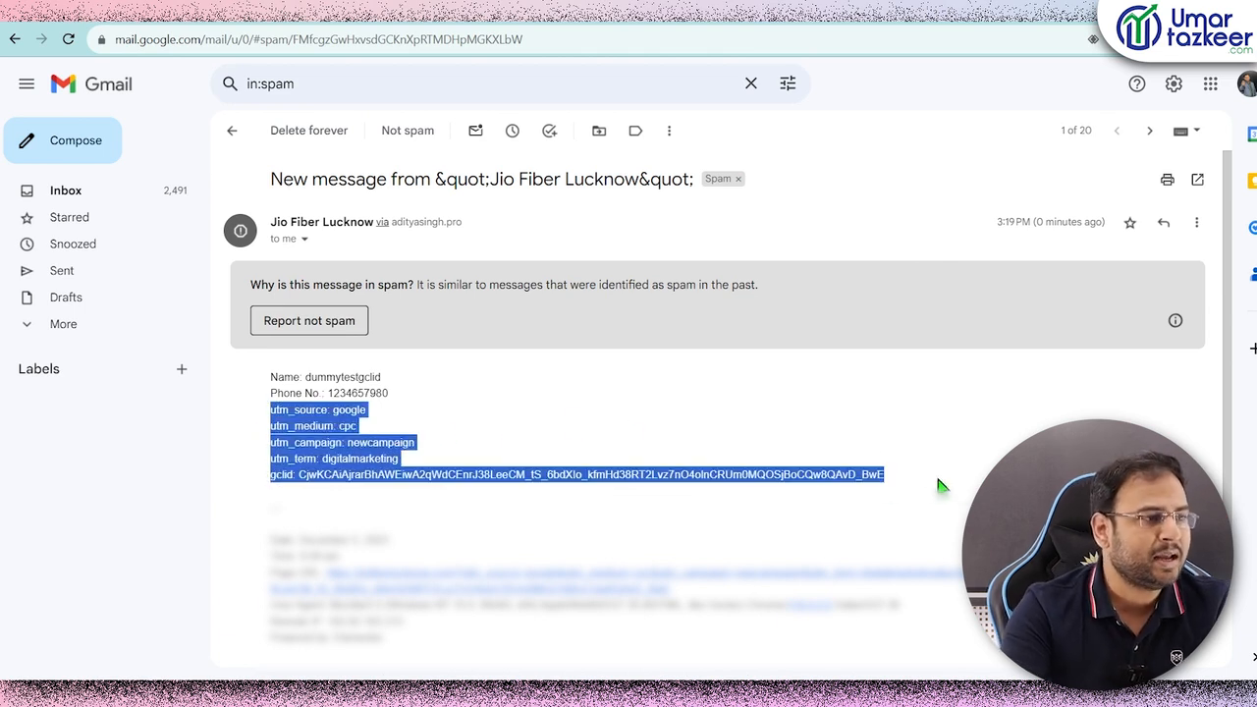
pyautogui.click(961, 488)
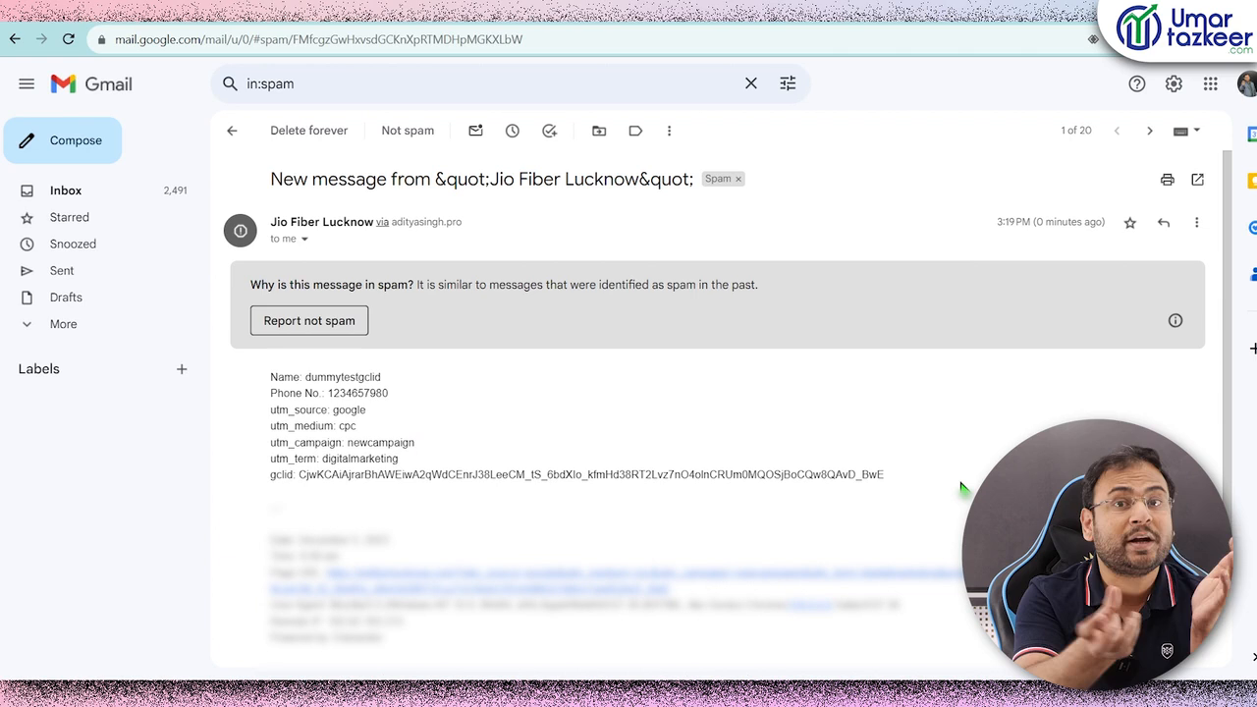
pyautogui.moveTo(954, 480); pyautogui.dragTo(553, 401)
pyautogui.click(491, 429)
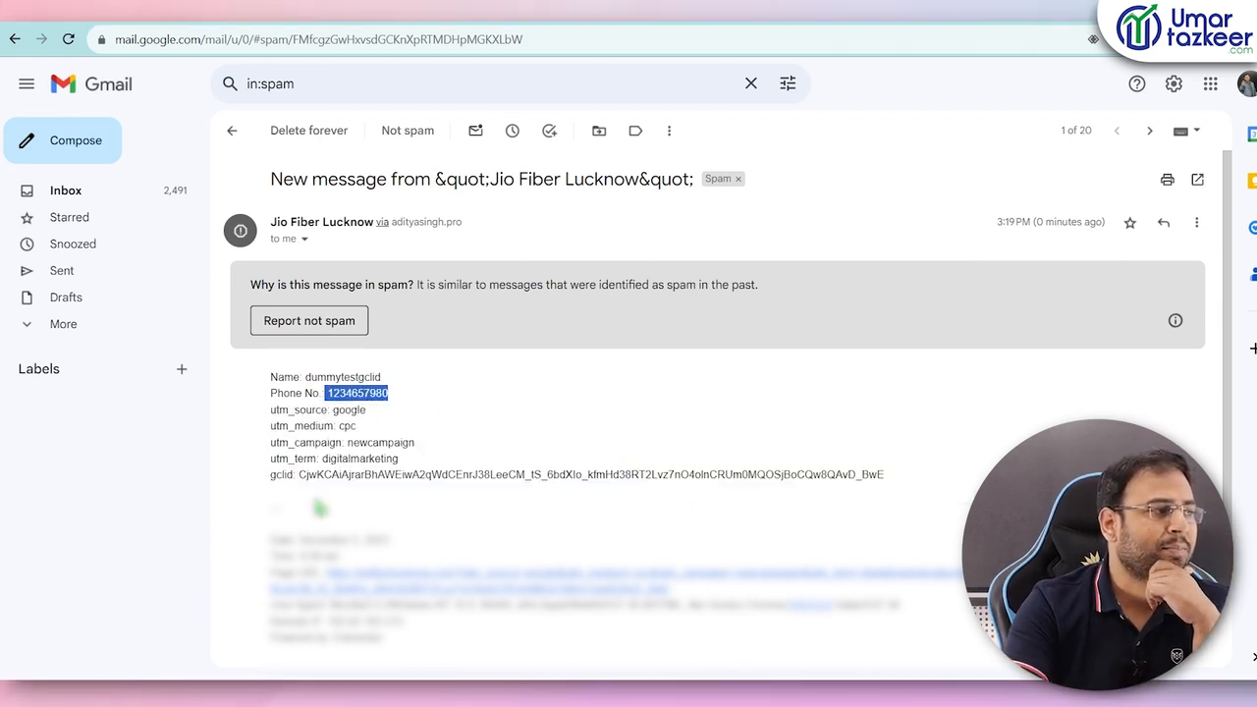
# - Highlight the full gclid value in the lead email
pyautogui.moveTo(301, 474); pyautogui.dragTo(929, 481)
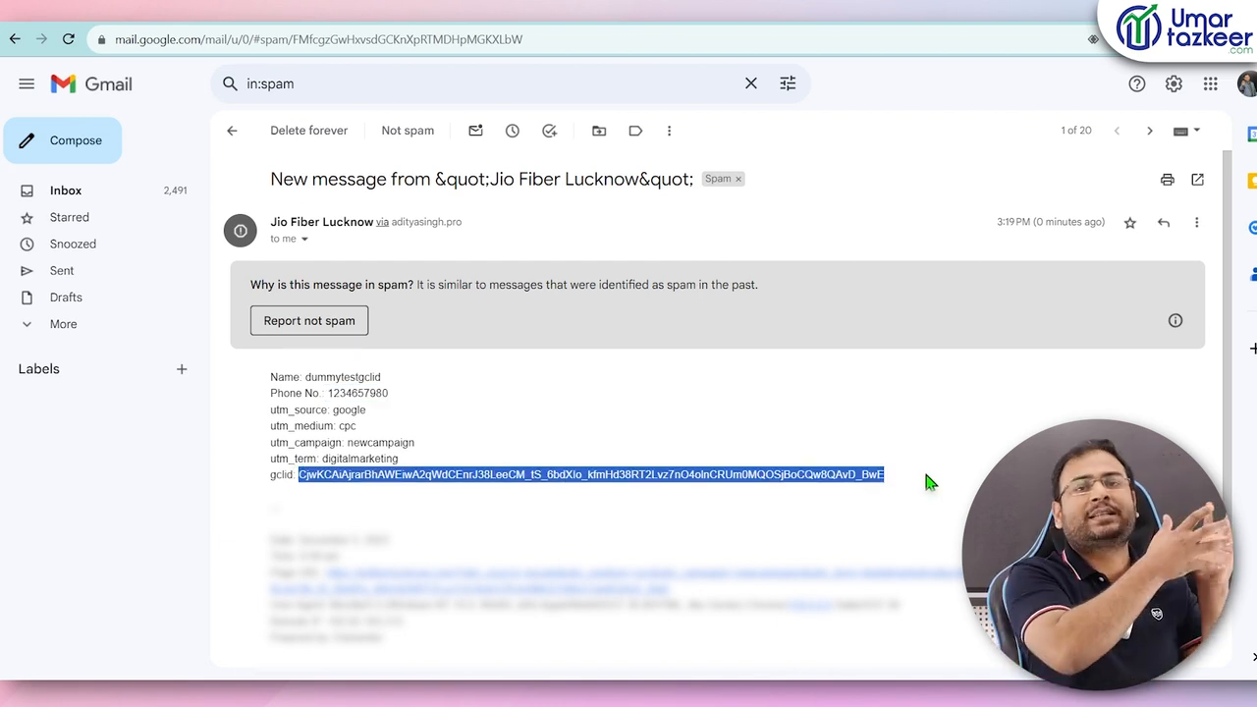
pyautogui.click(929, 482)
pyautogui.moveTo(295, 475); pyautogui.dragTo(946, 485)
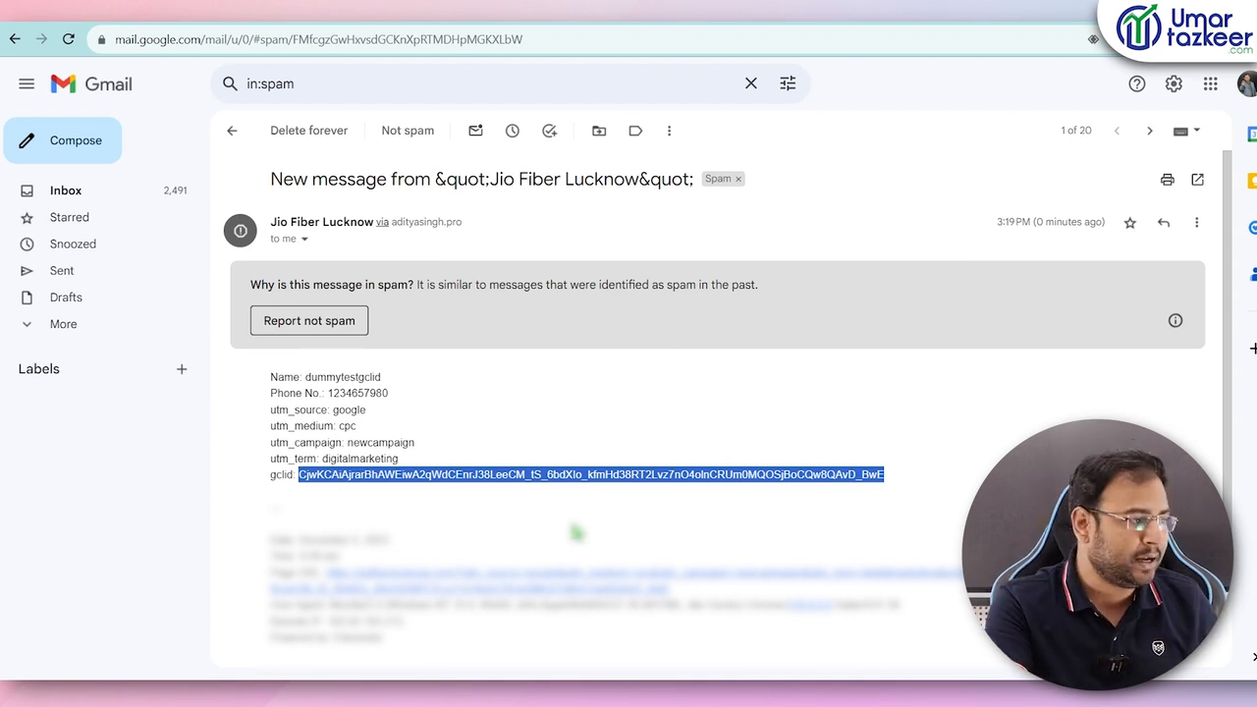
# - Switch to the Google Ads account and check the options for using the new or previous design
pyautogui.click(387, 691)
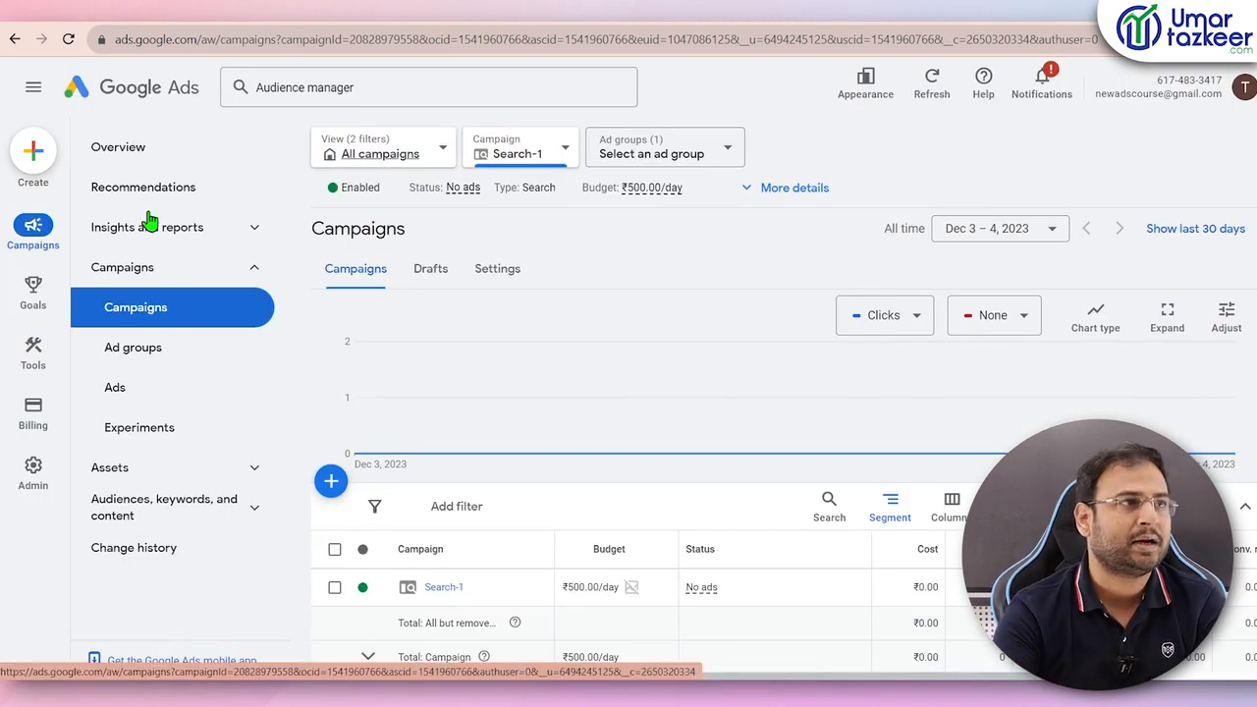
pyautogui.click(868, 93)
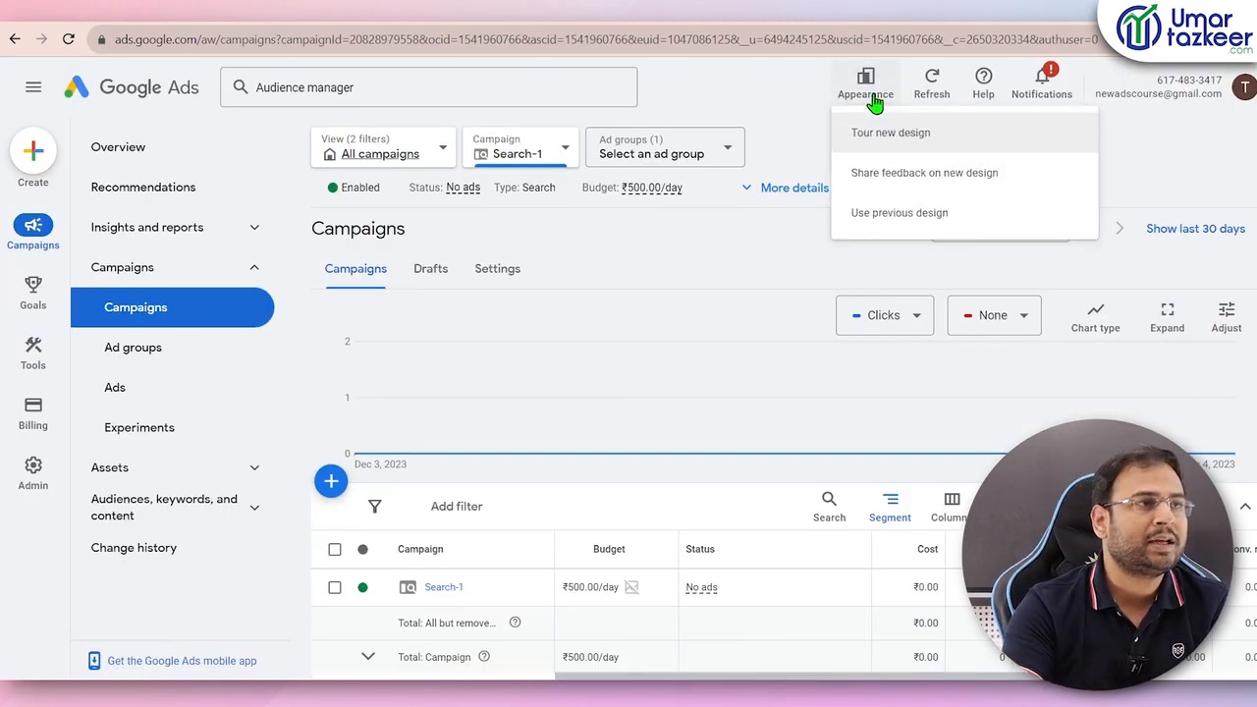
pyautogui.click(735, 91)
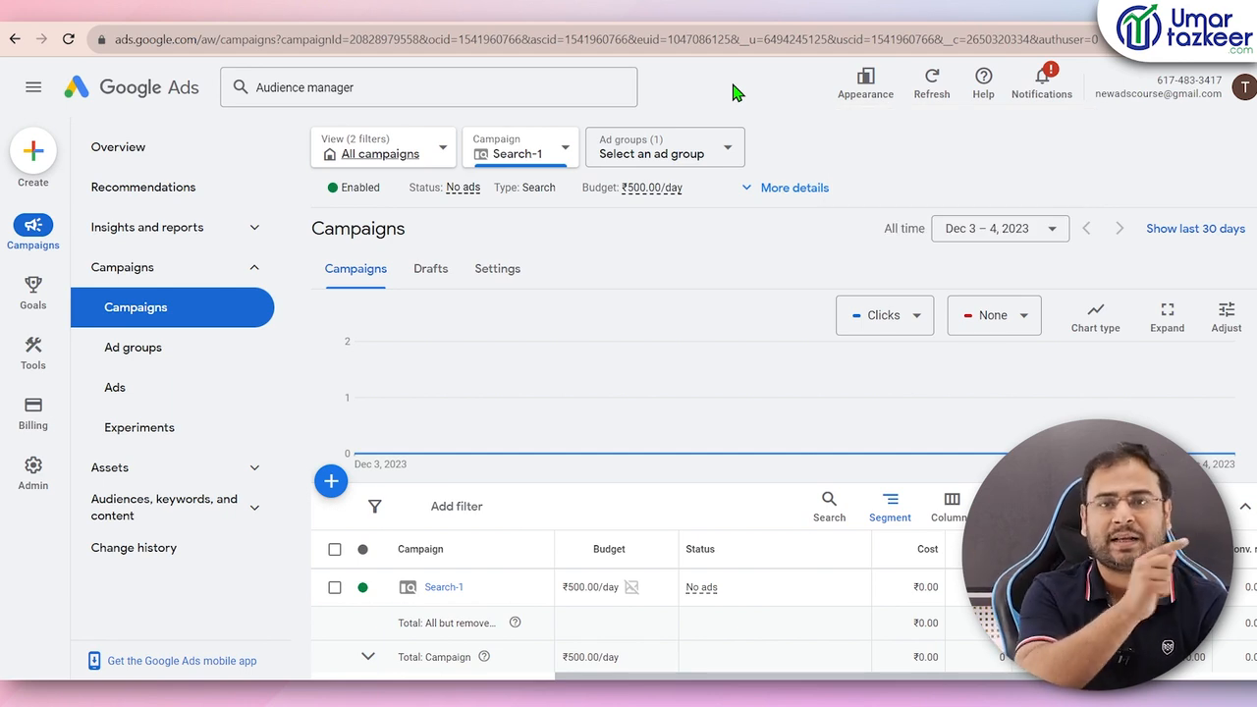
# - Start a new conversion action from the goals' conversions summary and choose Import as the kind of conversion
pyautogui.click(35, 299)
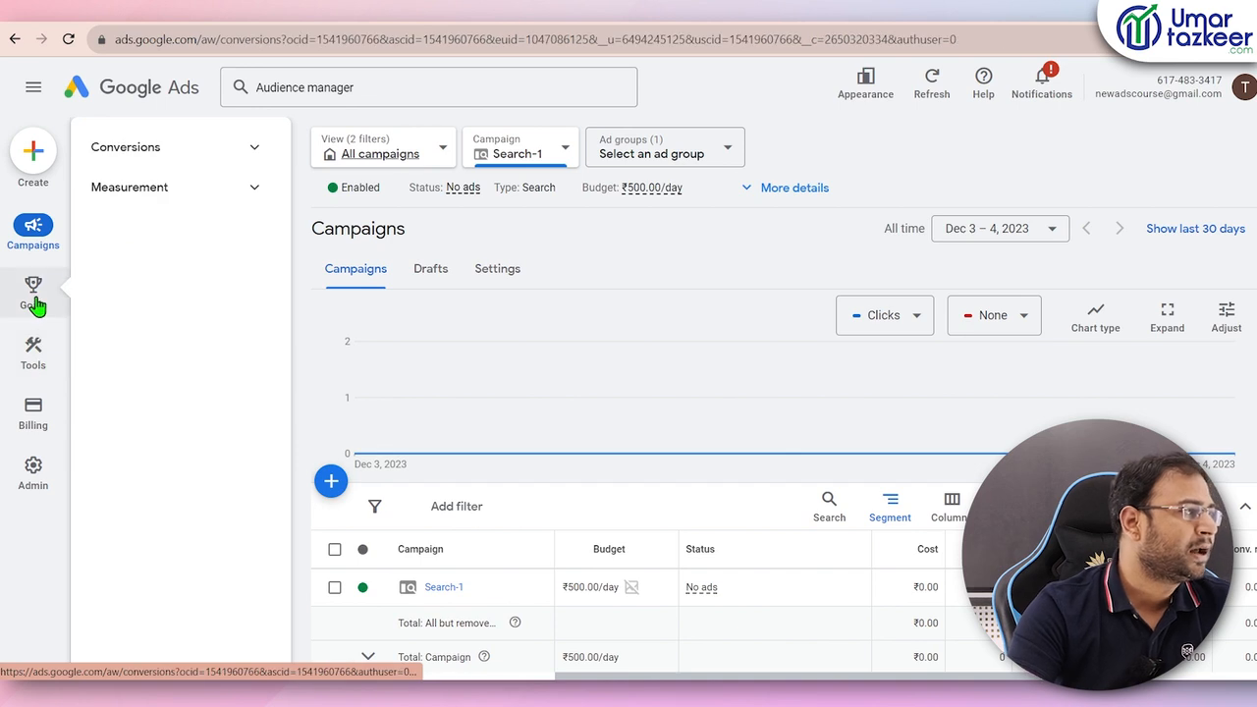
pyautogui.click(174, 148)
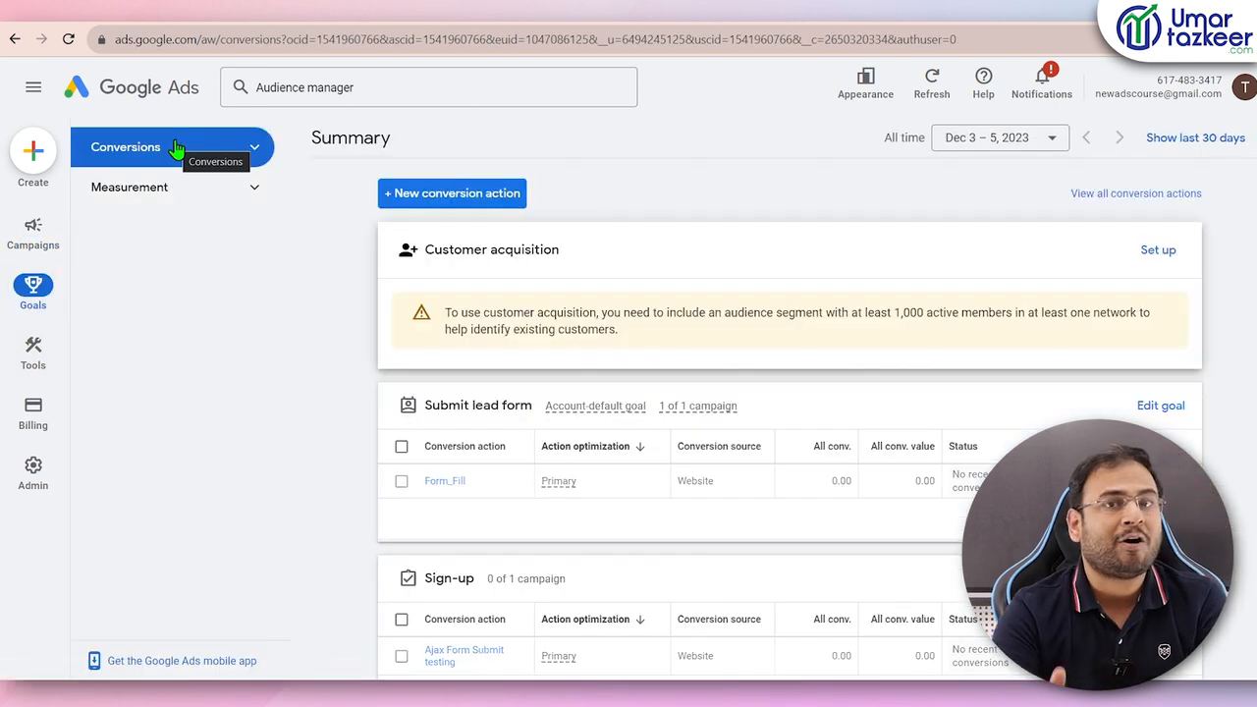
pyautogui.click(457, 196)
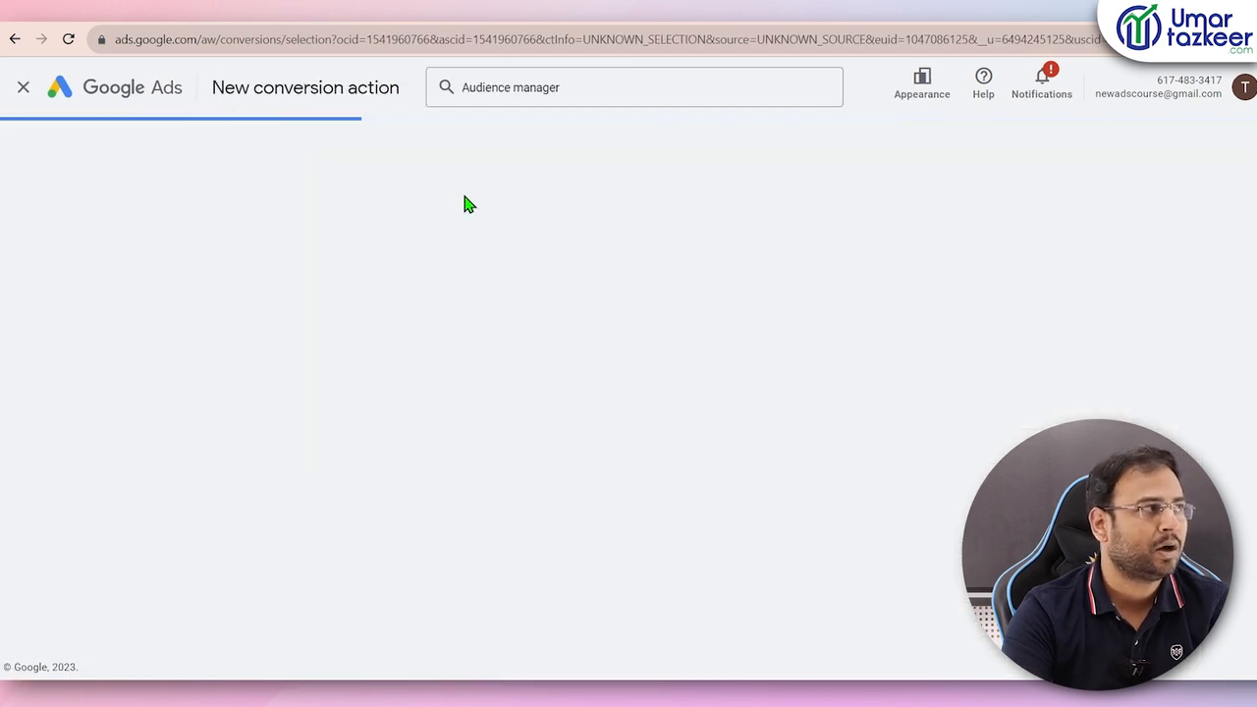
pyautogui.moveTo(440, 151); pyautogui.dragTo(119, 157)
pyautogui.click(491, 157)
pyautogui.click(925, 324)
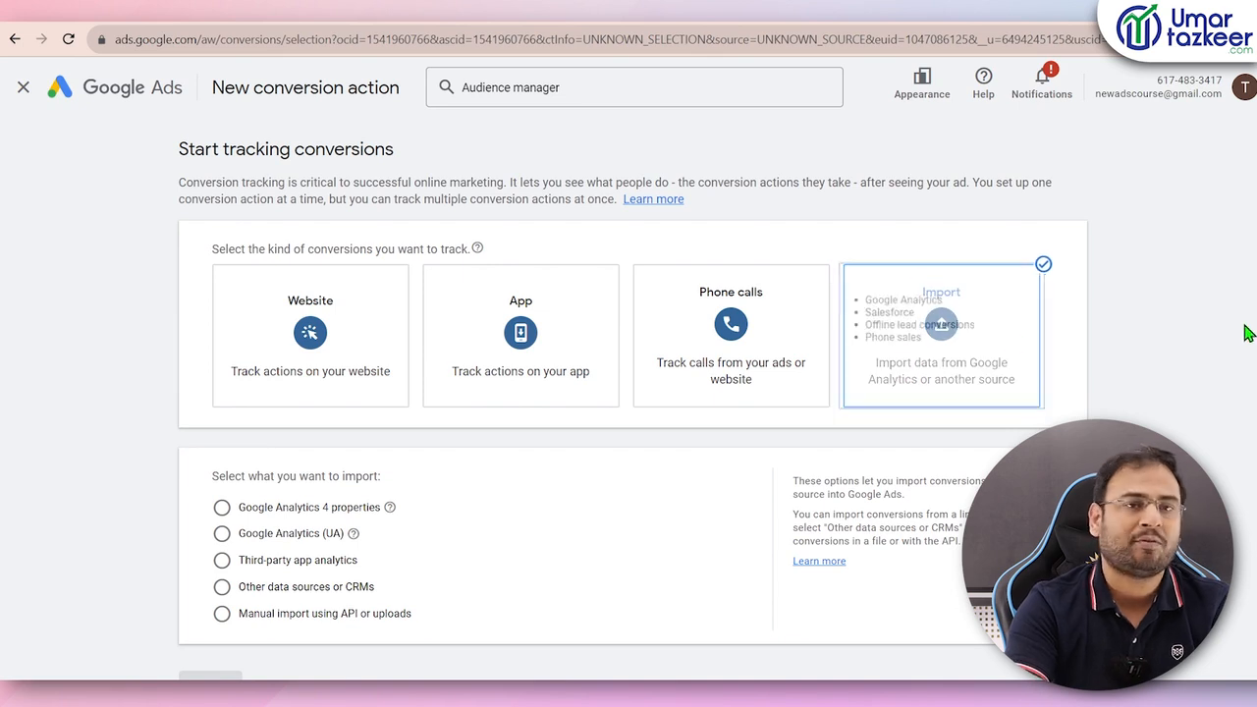
# - Set the import to manual using API or uploads, tracking conversions from clicks, and continue to the action's settings
pyautogui.scroll(-1, 1244, 327)
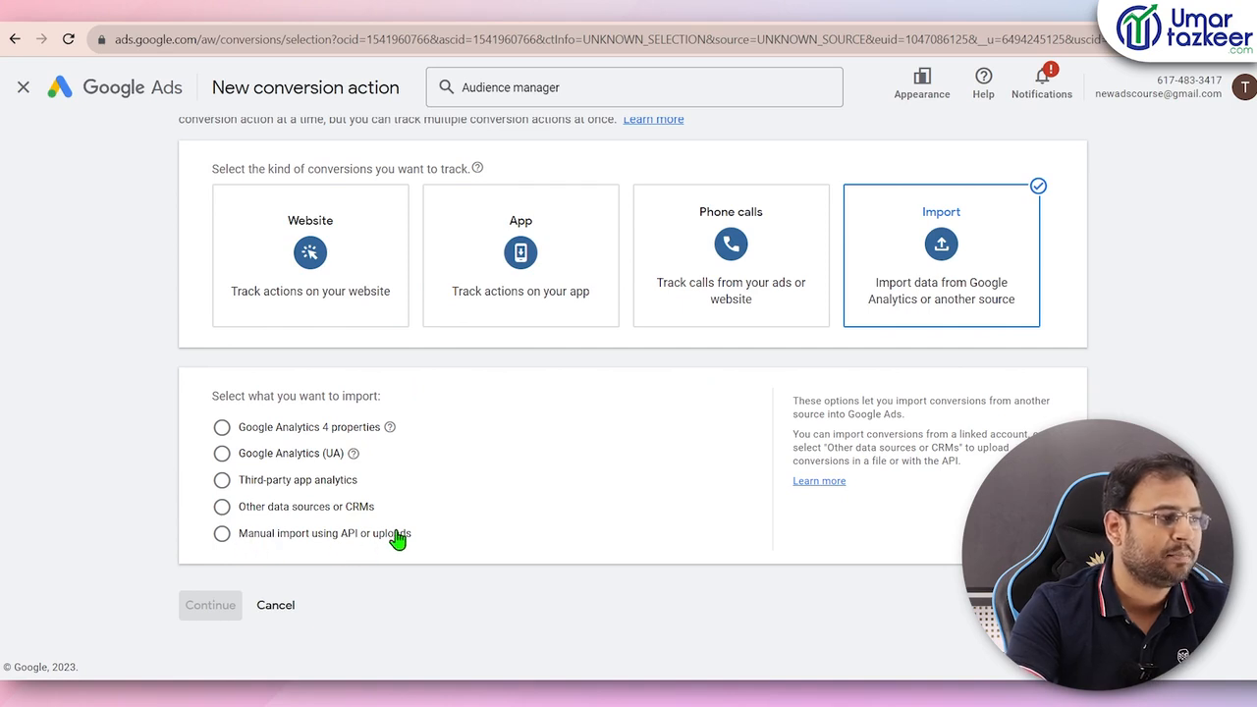
pyautogui.moveTo(926, 205)
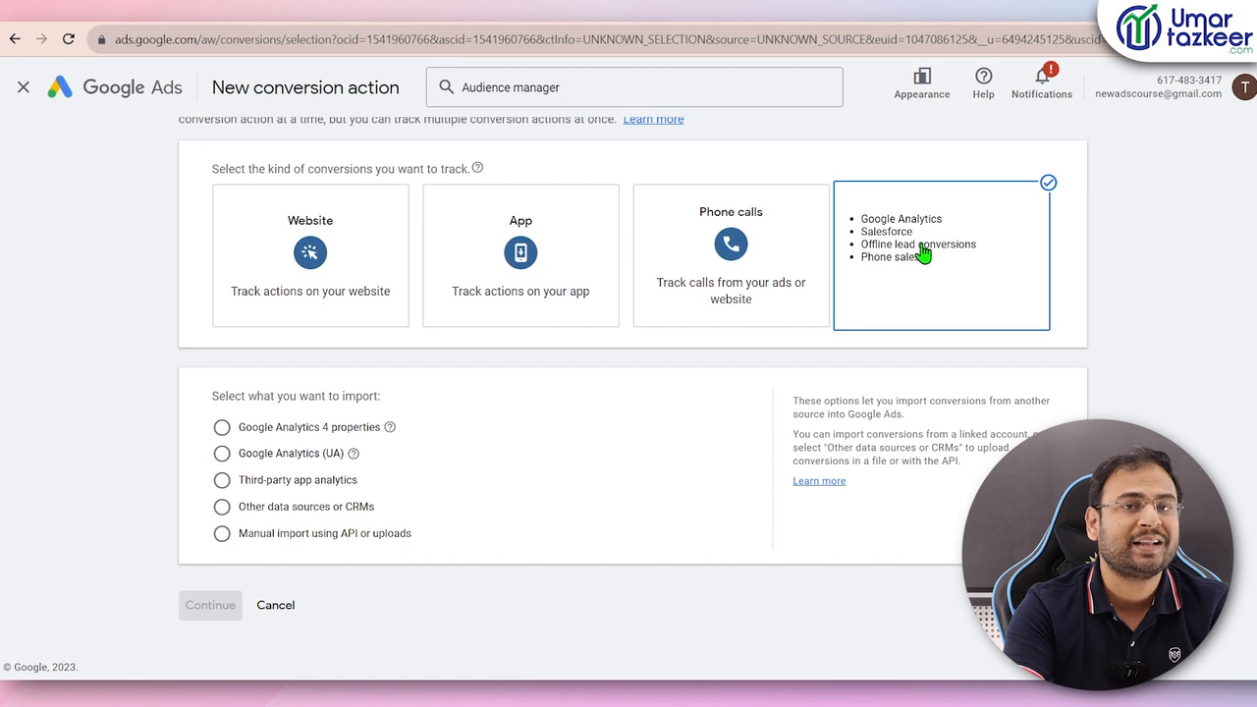
pyautogui.click(289, 534)
pyautogui.scroll(-1, 312, 542)
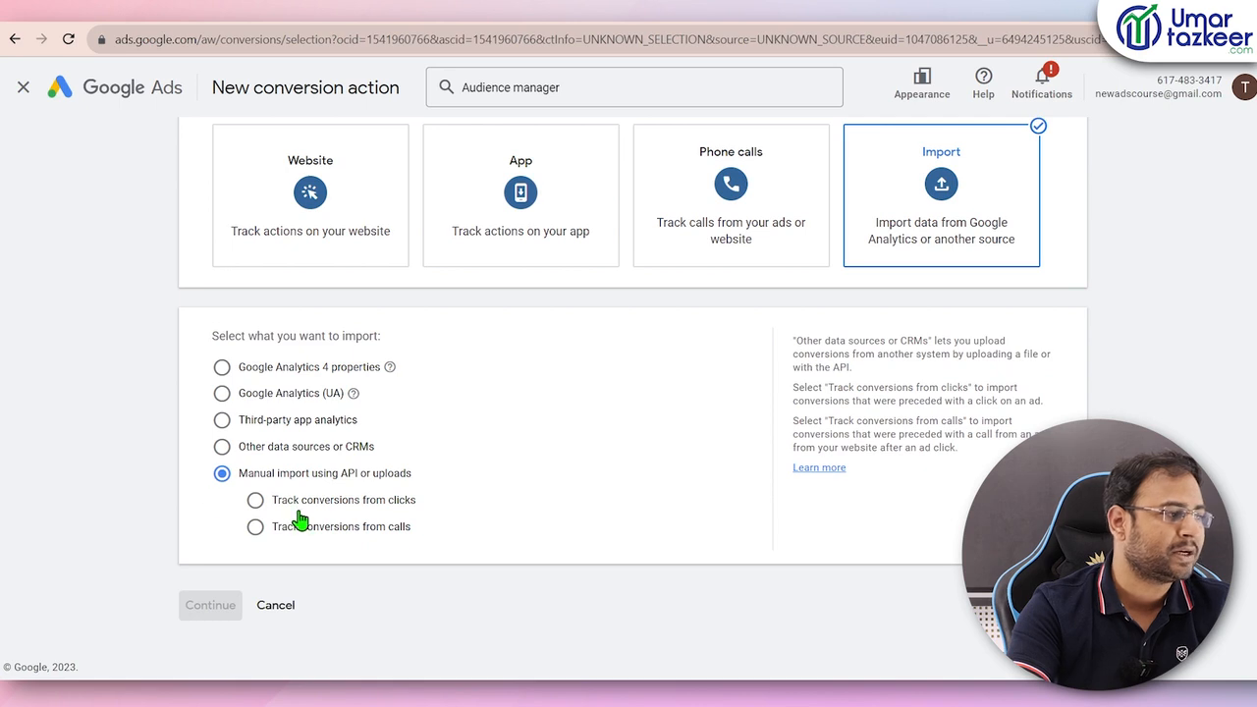
pyautogui.moveTo(274, 512); pyautogui.dragTo(364, 511)
pyautogui.click(207, 608)
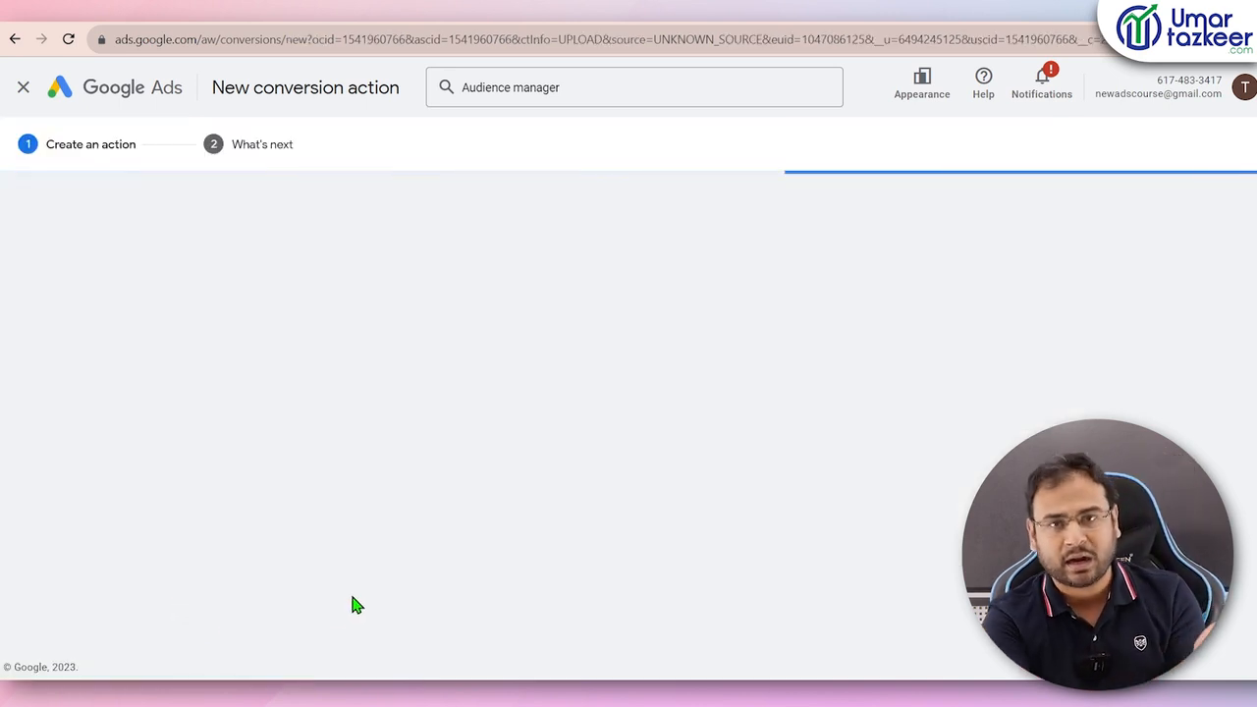
# - Set the goal category to Converted lead and name the conversion deal_closed
pyautogui.click(491, 331)
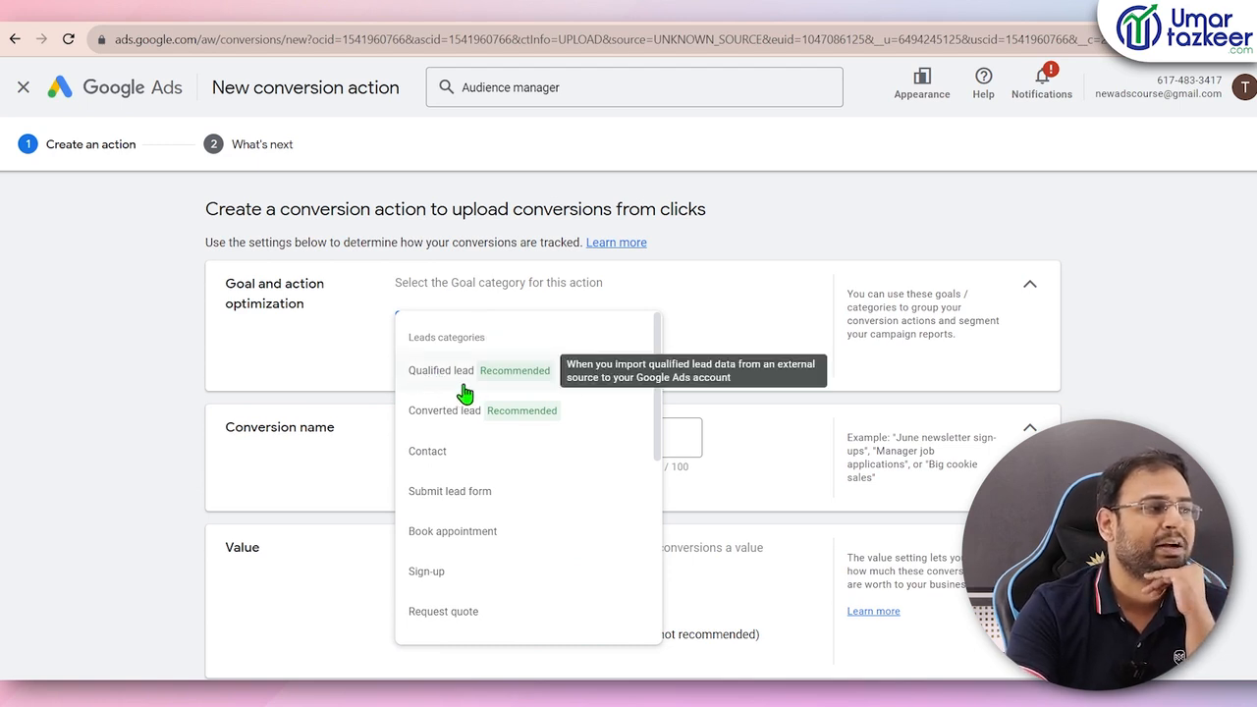
pyautogui.click(472, 421)
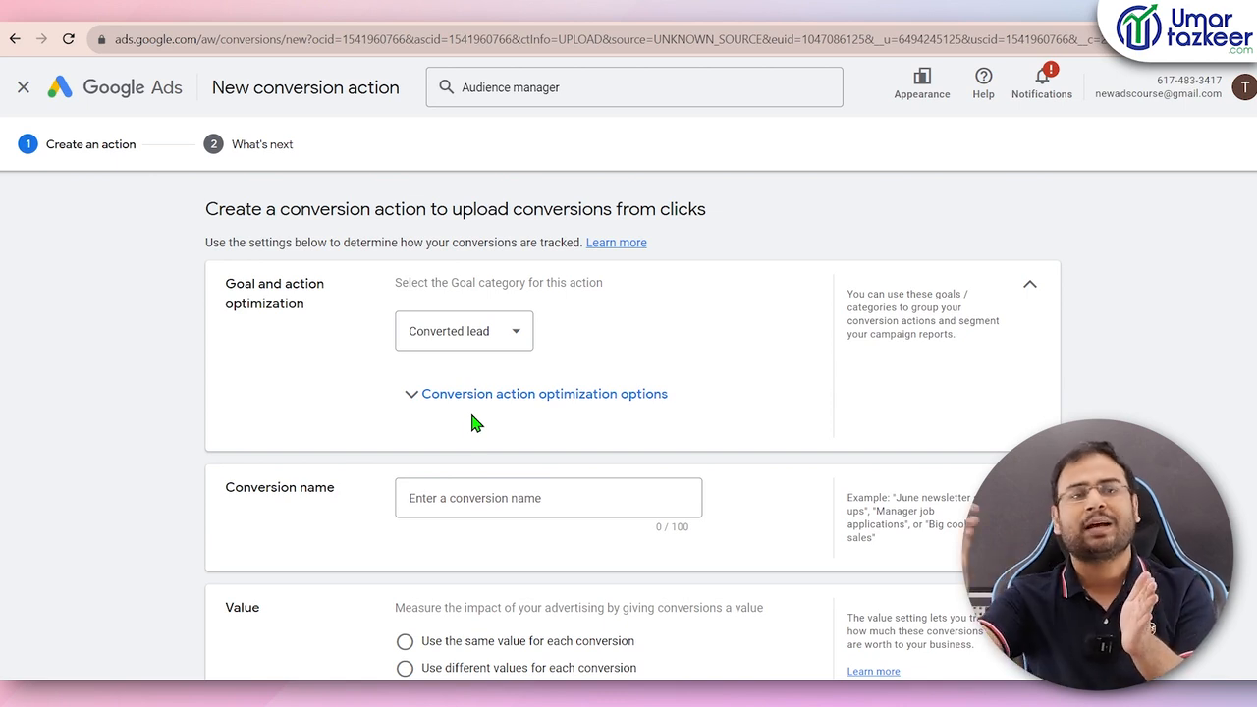
pyautogui.scroll(-1, 471, 422)
pyautogui.click(449, 413)
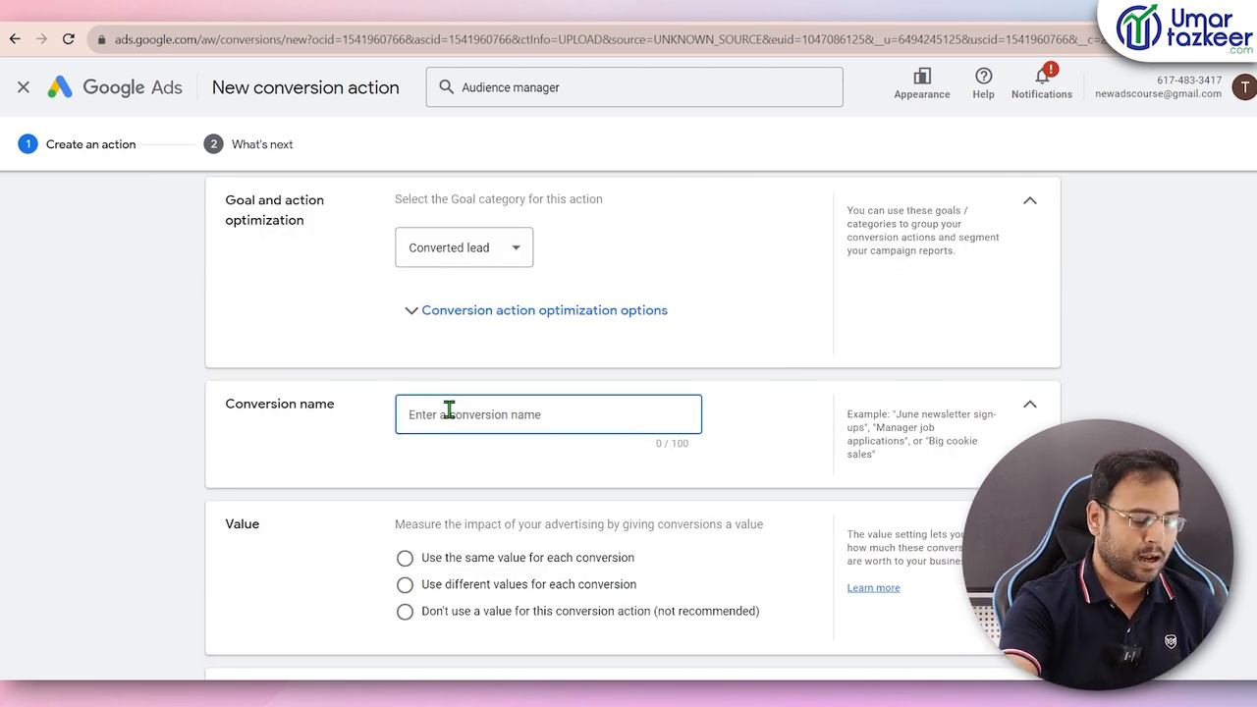
pyautogui.write('deal')
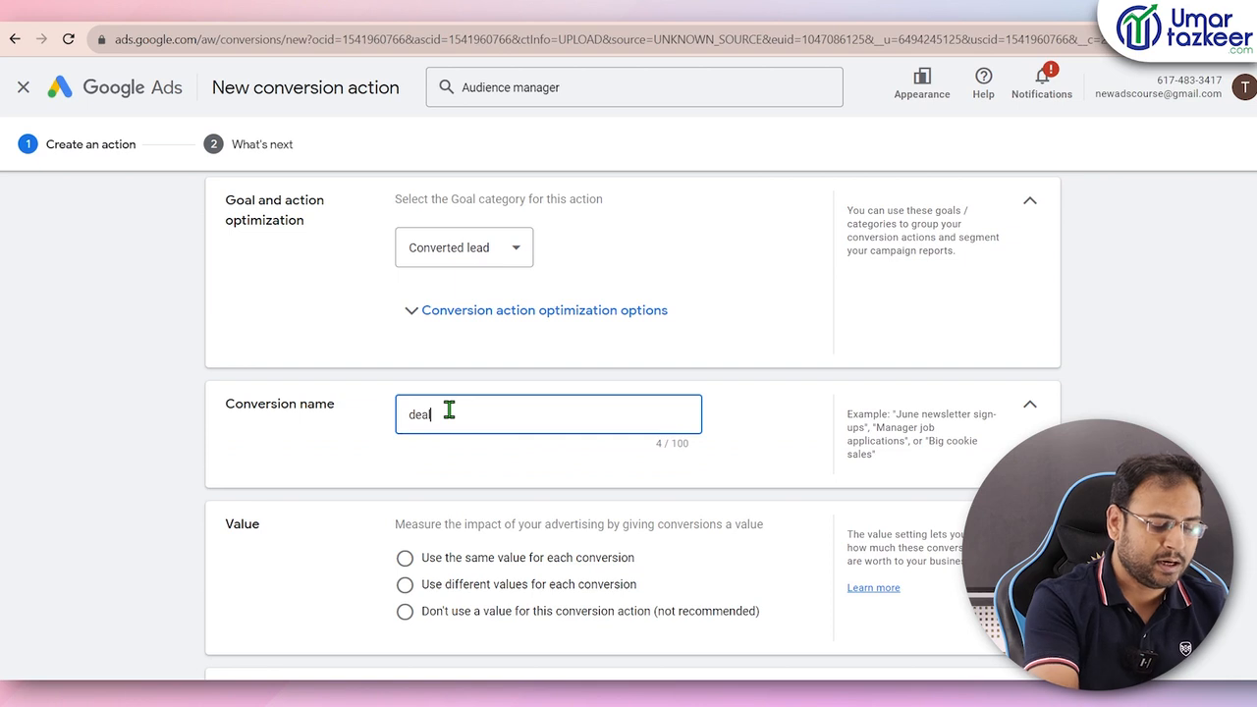
pyautogui.write('_closed')
pyautogui.click(235, 310)
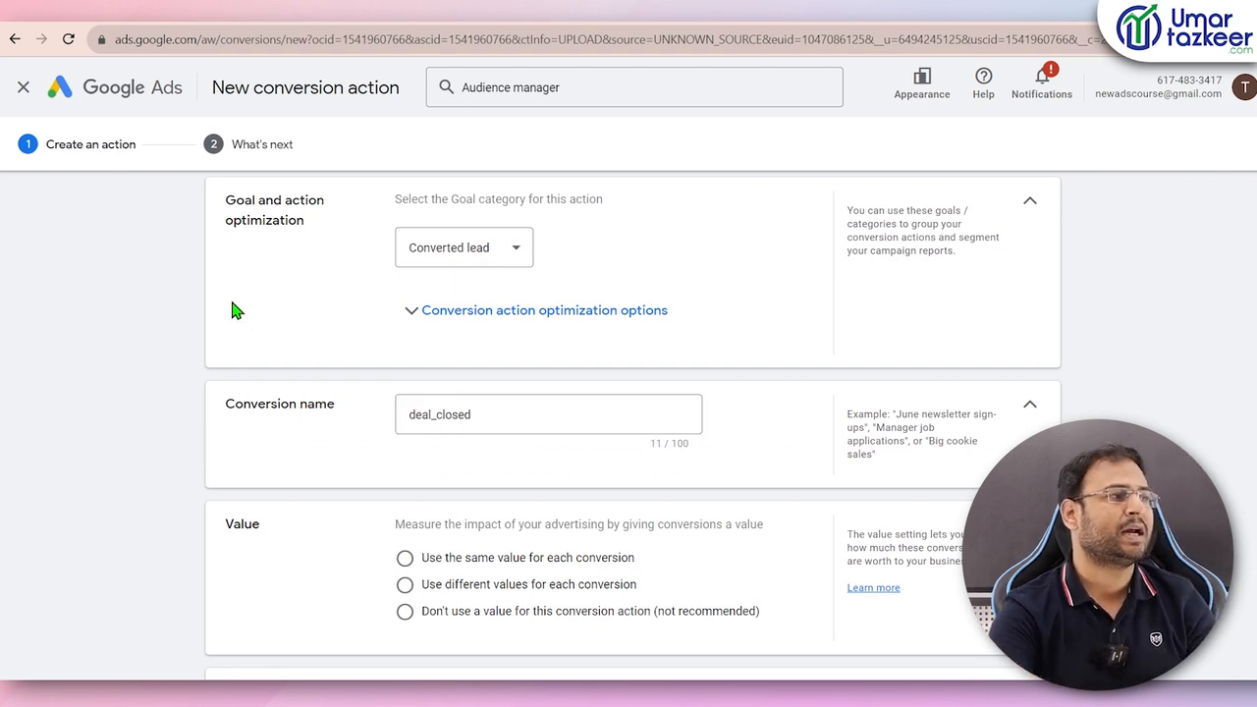
# - Review the goal category choices and the conversion name of the new action
pyautogui.click(464, 257)
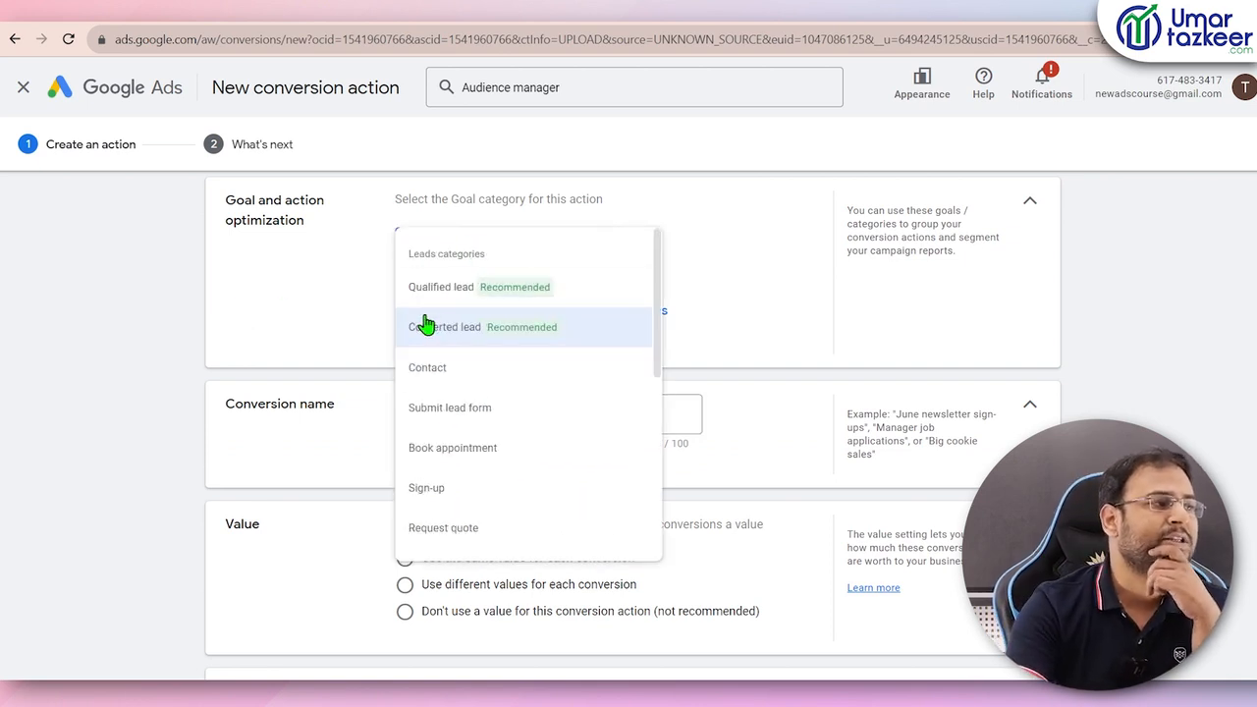
pyautogui.moveTo(339, 301); pyautogui.dragTo(201, 201)
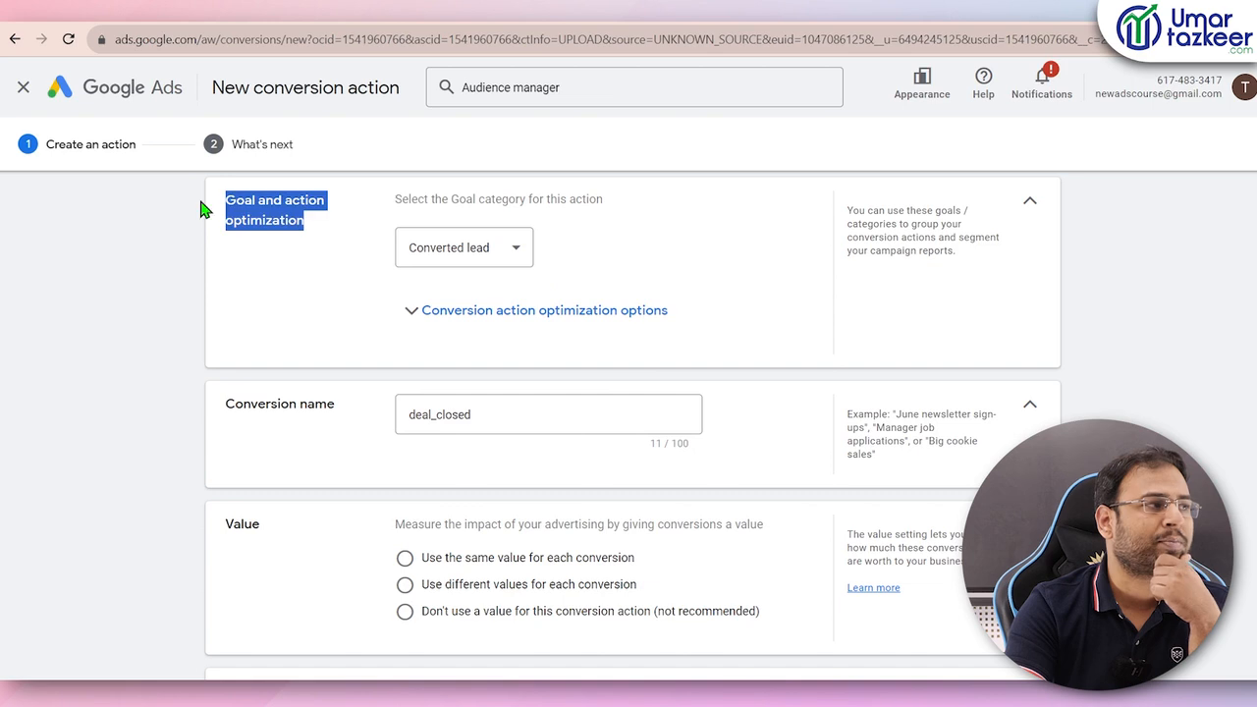
pyautogui.click(331, 286)
pyautogui.scroll(-1, 374, 358)
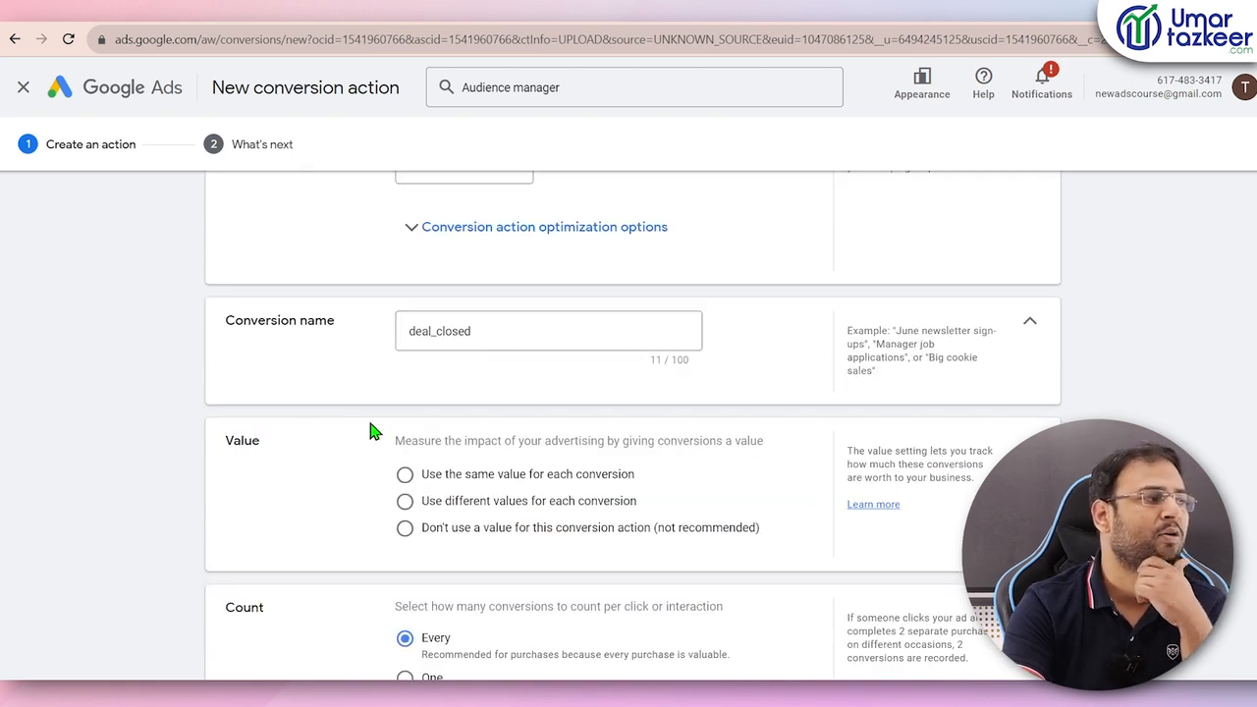
pyautogui.click(521, 334)
pyautogui.moveTo(522, 334); pyautogui.dragTo(398, 331)
pyautogui.click(482, 383)
pyautogui.moveTo(502, 327); pyautogui.dragTo(412, 325)
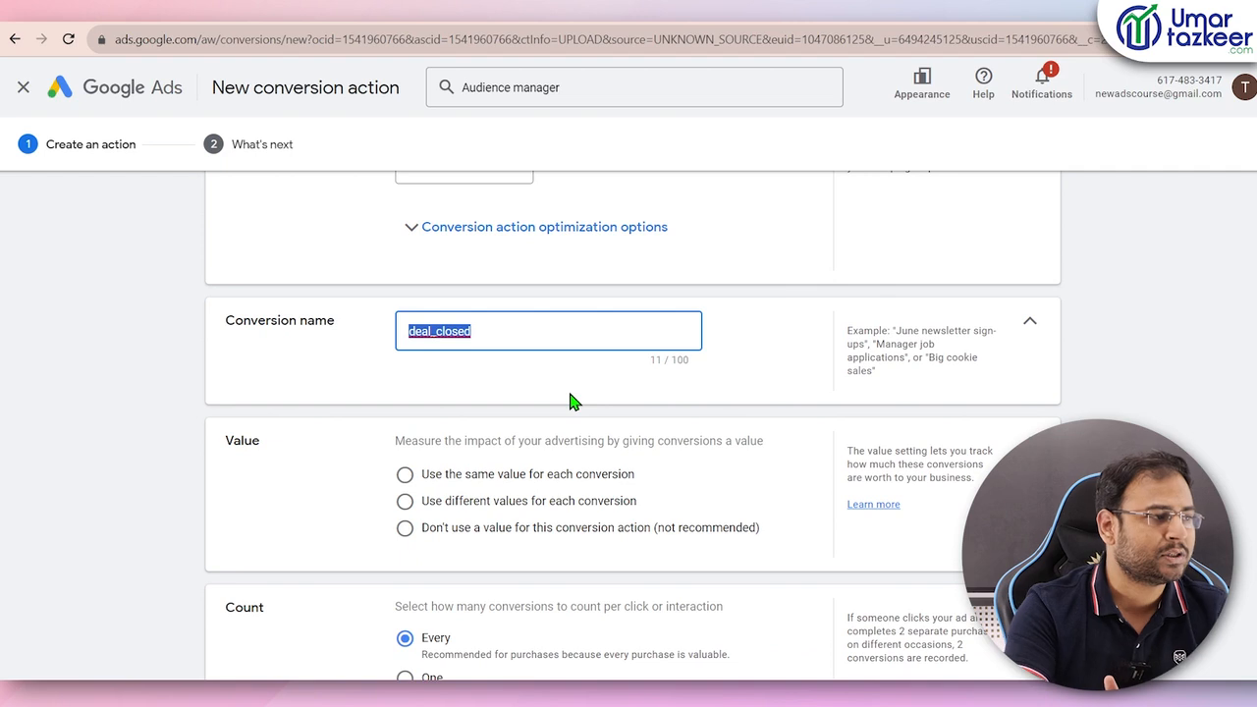
pyautogui.click(509, 337)
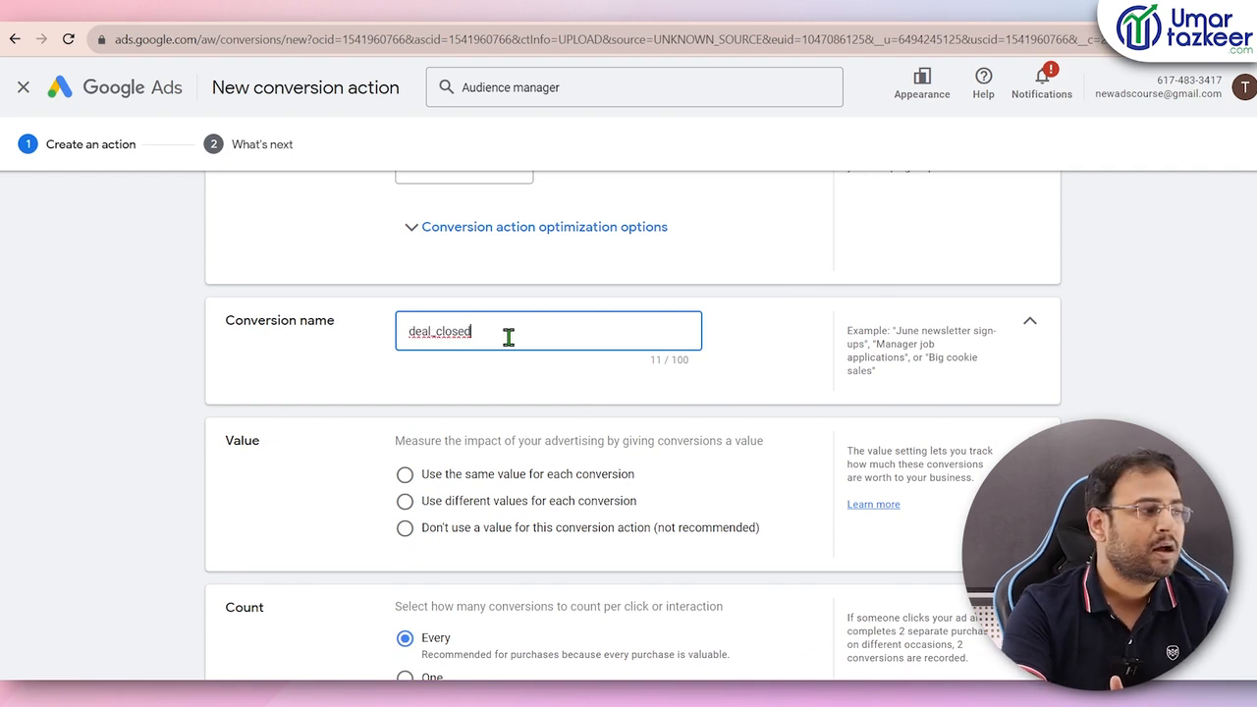
# - Choose not to use a value for the conversion action, create it with the count left at Every, and finish the setup
pyautogui.click(471, 530)
pyautogui.scroll(-3, 555, 468)
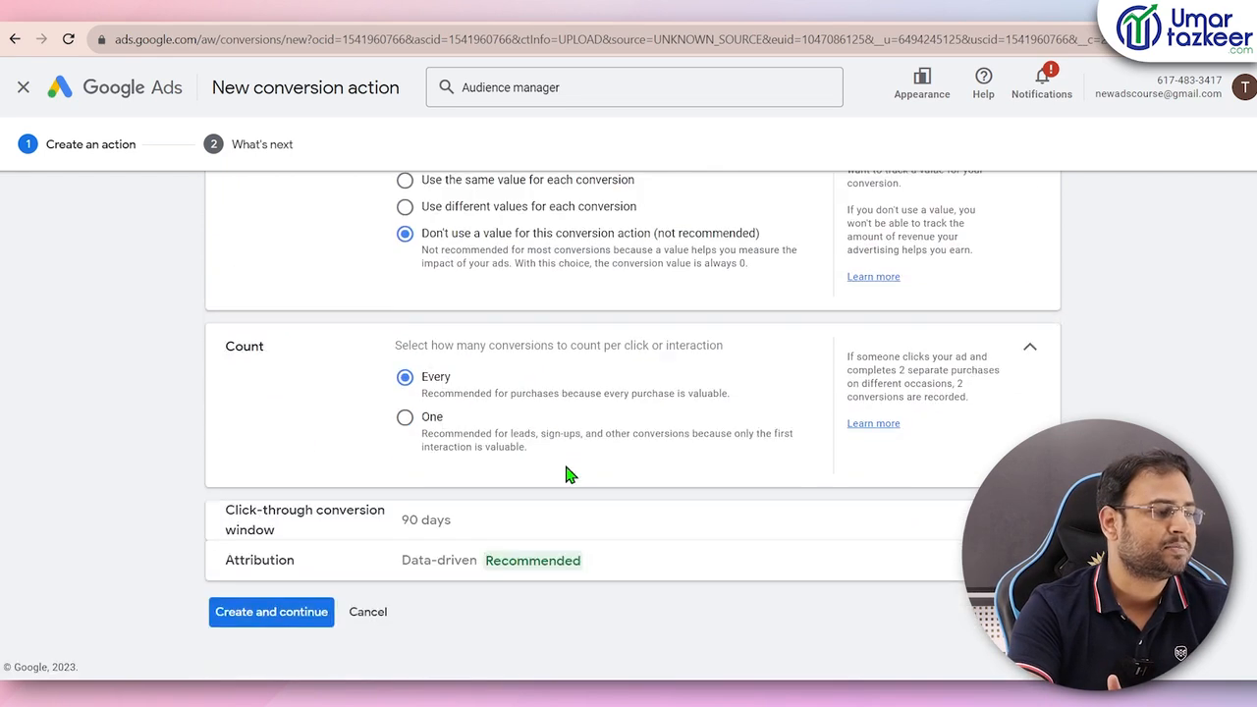
pyautogui.scroll(2, 567, 474)
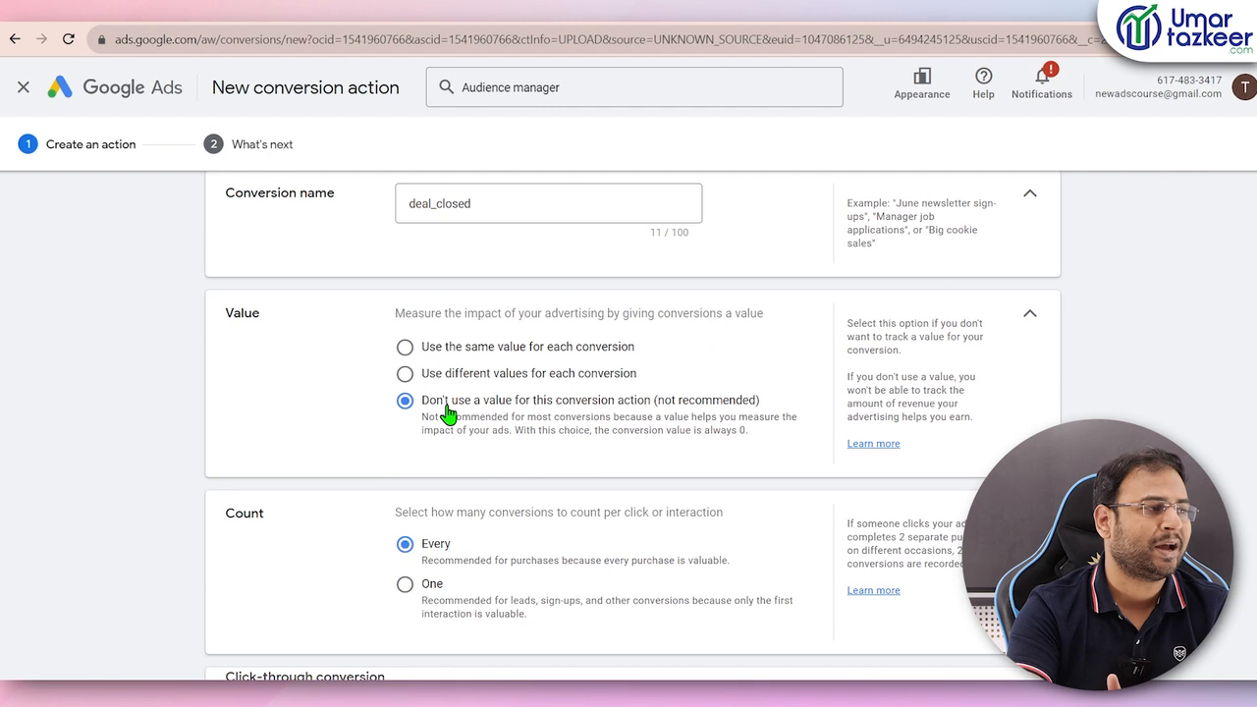
pyautogui.scroll(-2, 609, 362)
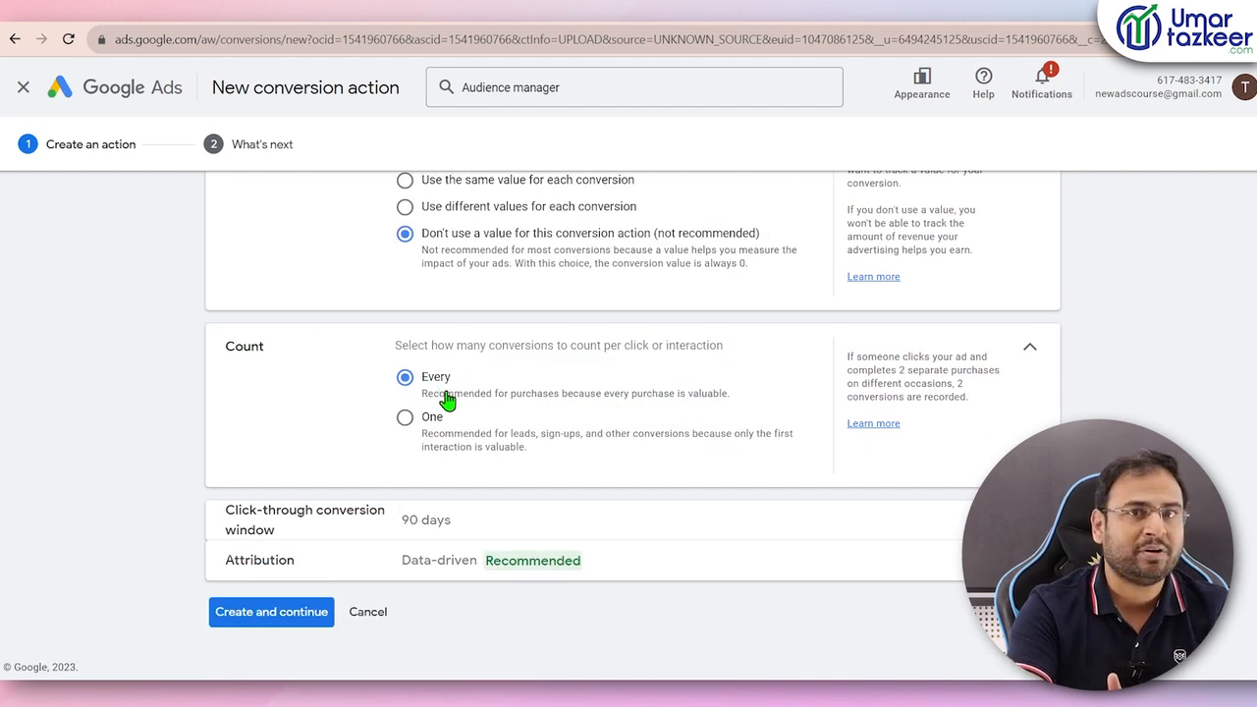
pyautogui.scroll(5, 449, 397)
pyautogui.scroll(-5, 634, 404)
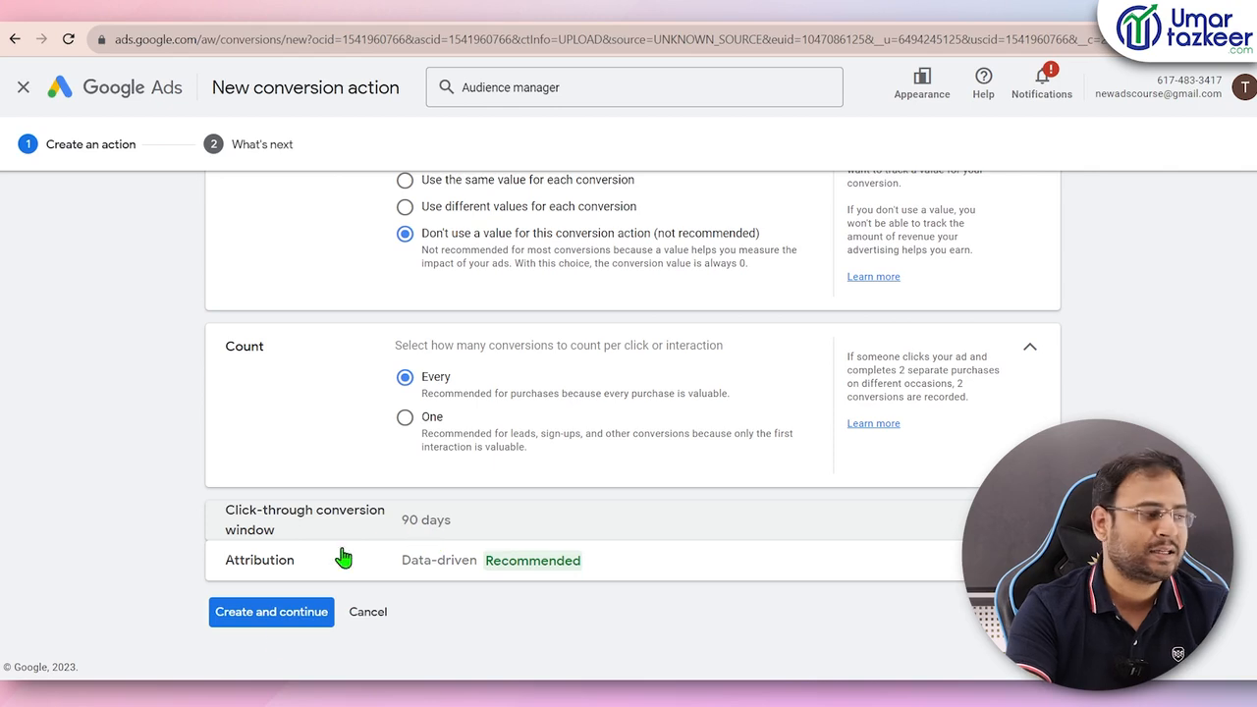
pyautogui.click(274, 617)
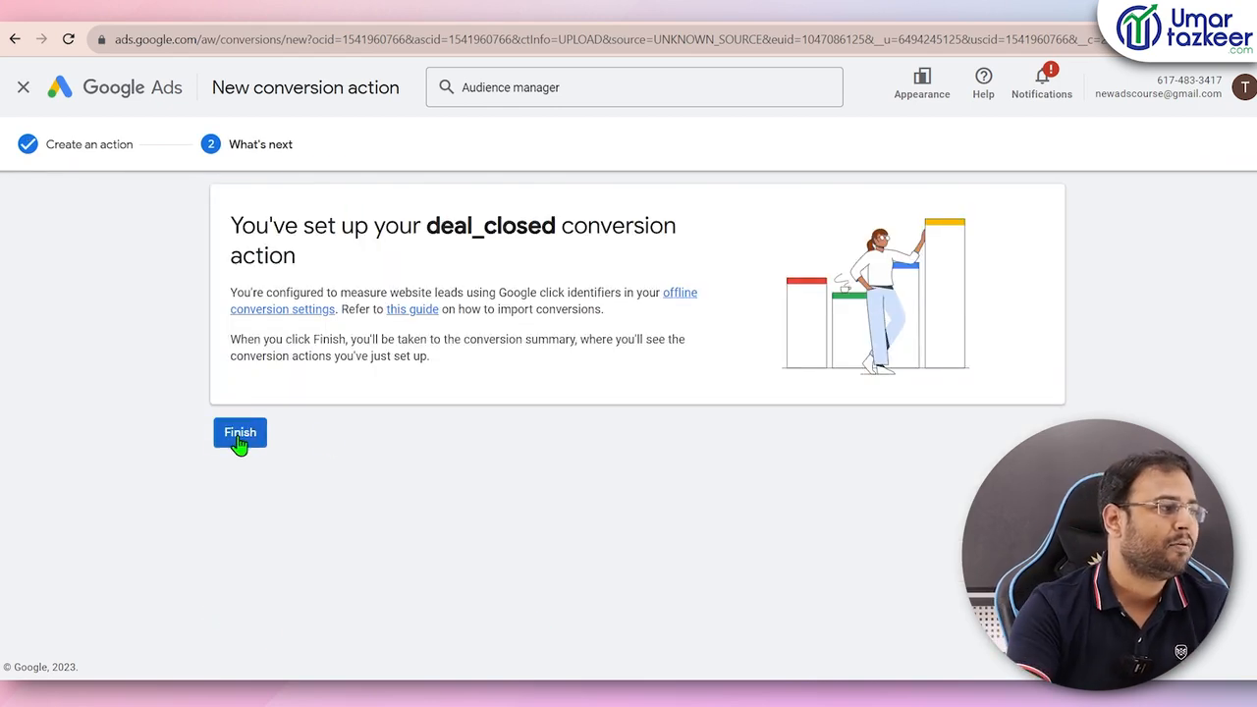
pyautogui.click(241, 440)
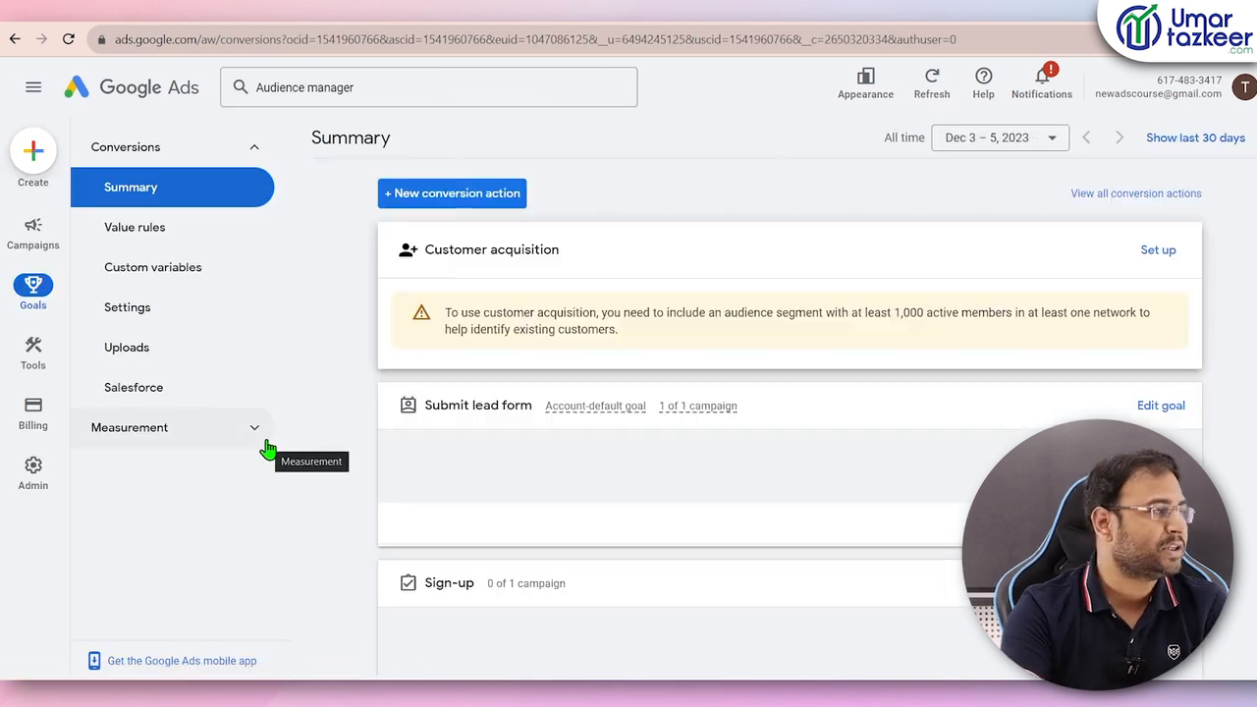
# - Open the deal_closed conversion action under the Converted lead goal and review its details and settings
pyautogui.scroll(-3, 800, 386)
pyautogui.scroll(-5, 801, 386)
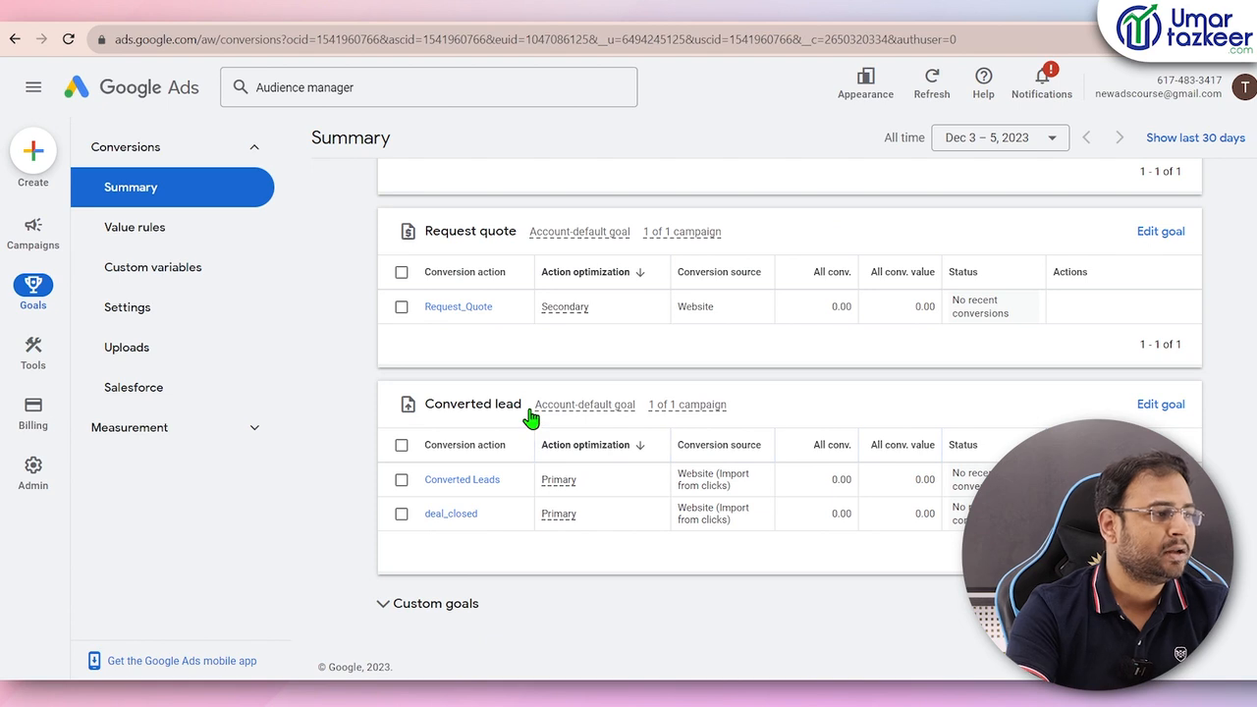
pyautogui.click(707, 601)
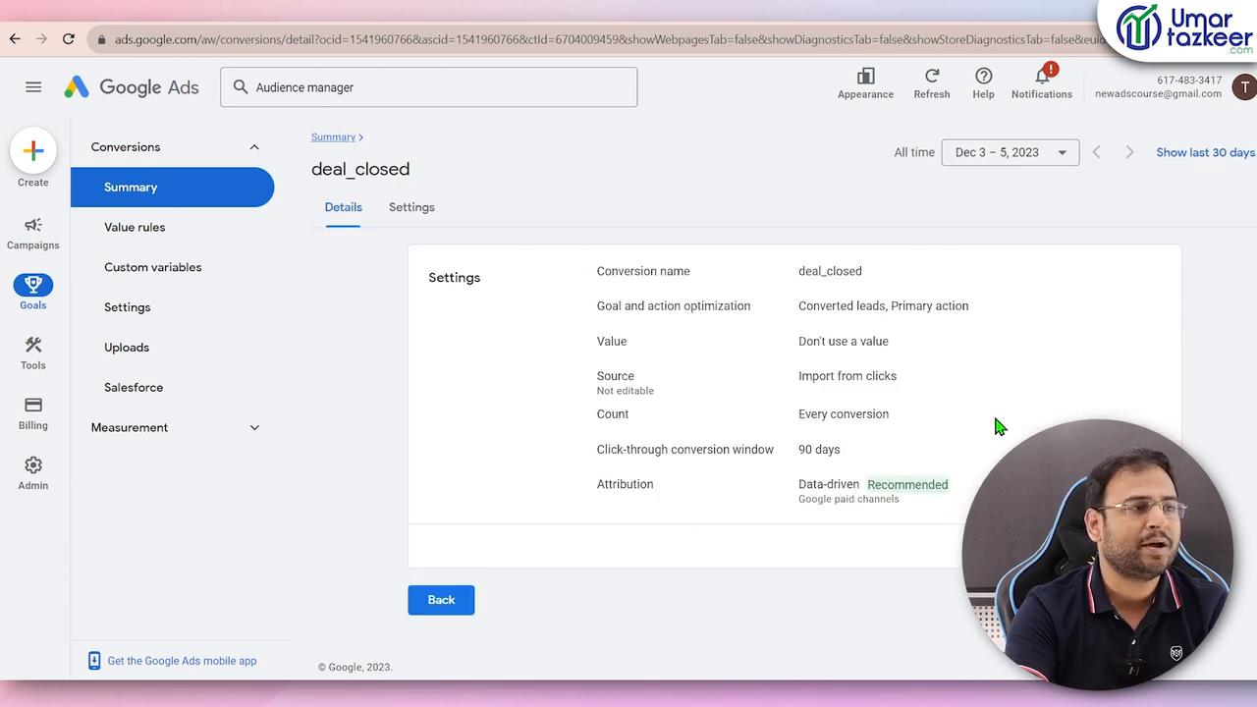
pyautogui.click(416, 206)
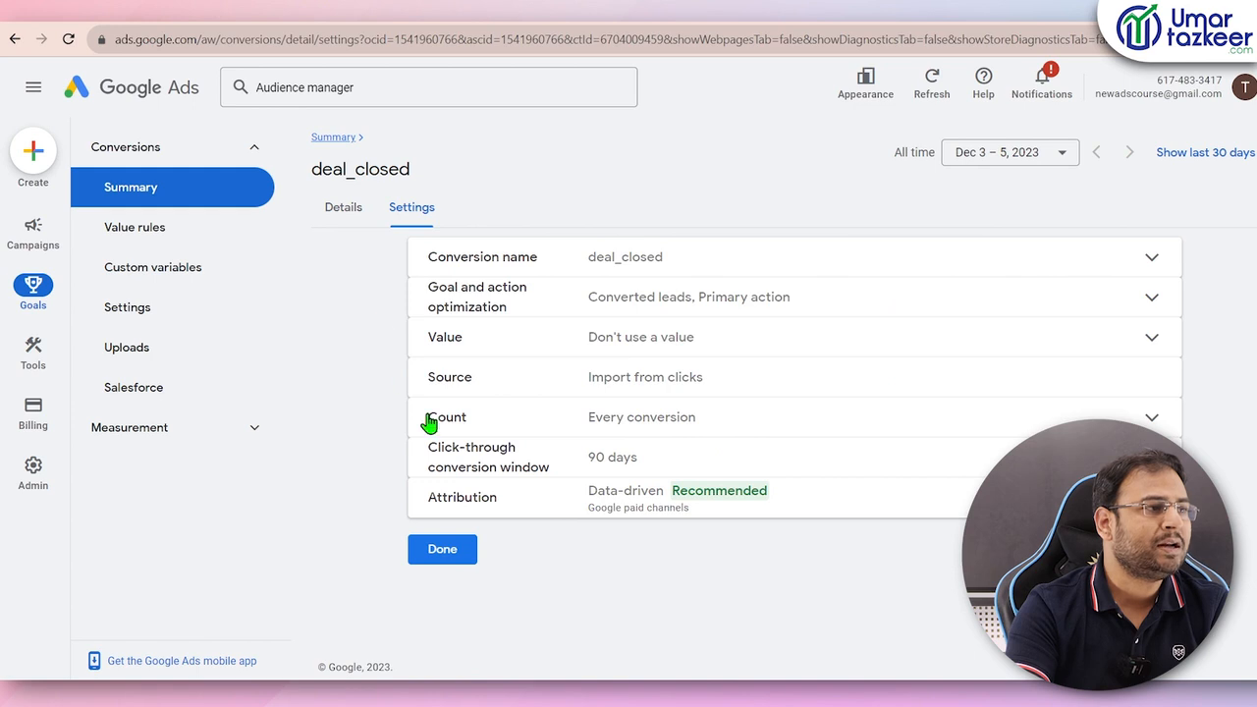
pyautogui.click(343, 215)
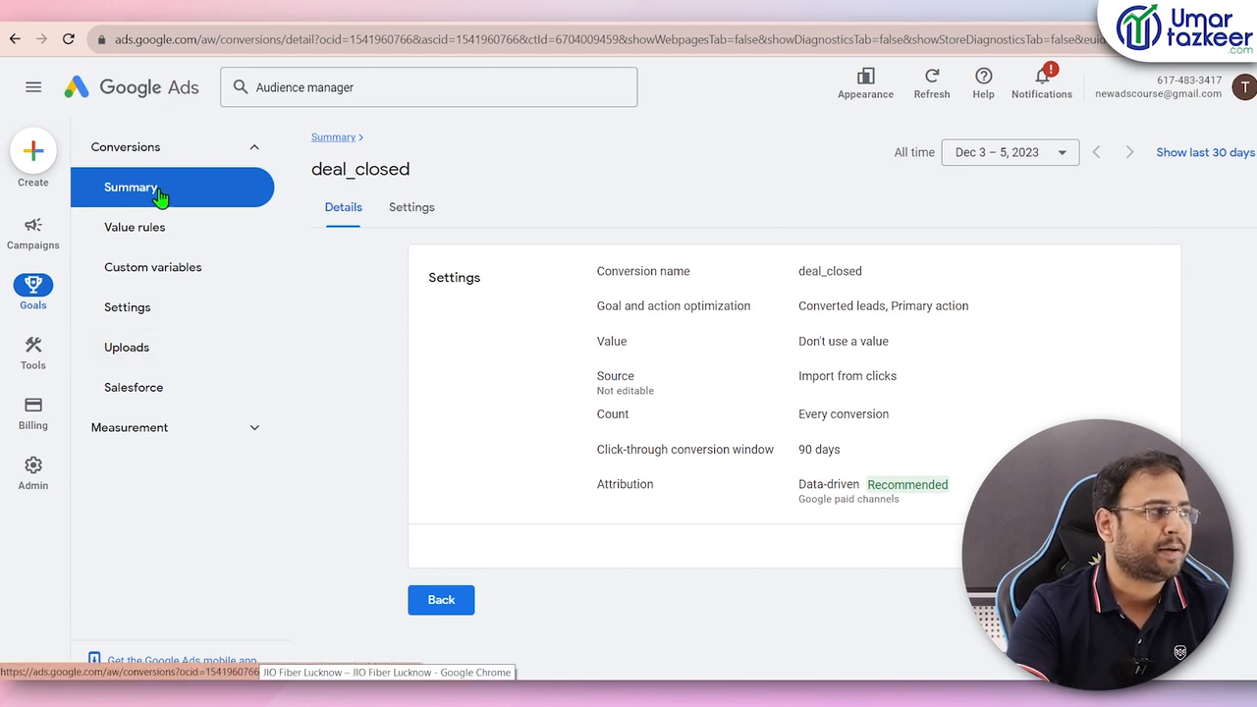
# - Begin a new conversion upload with Google Sheets as the source
pyautogui.click(144, 365)
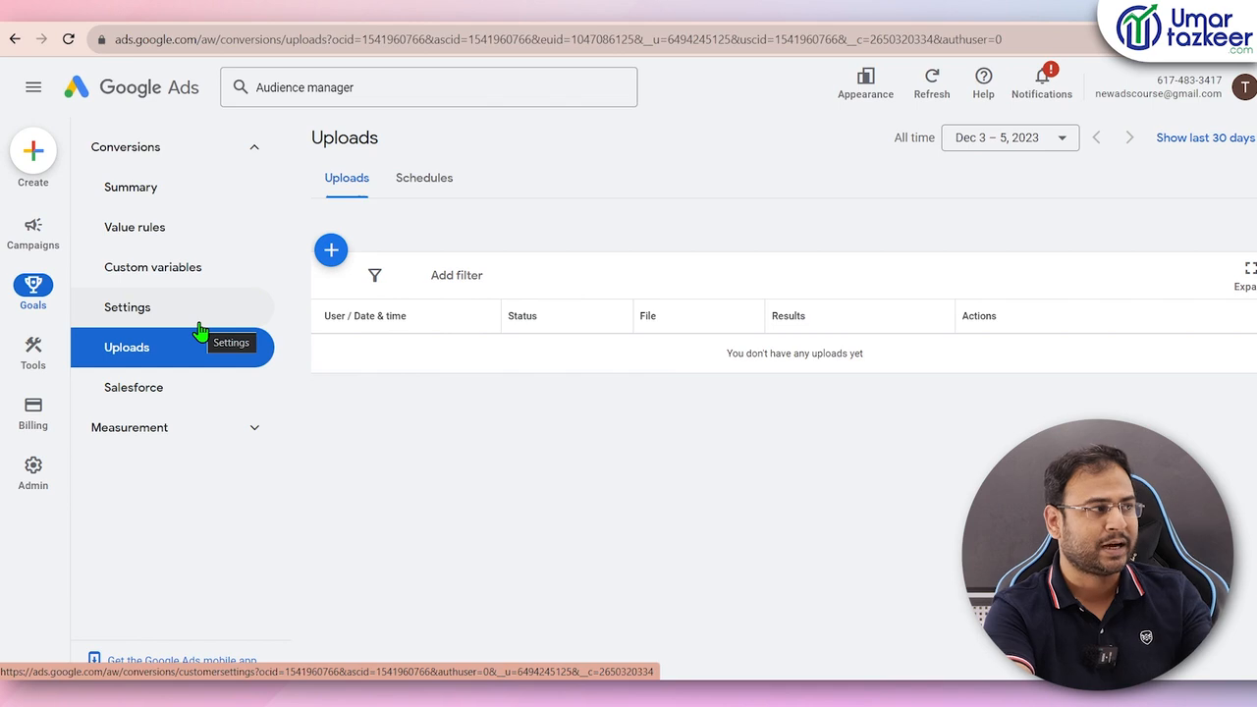
pyautogui.click(331, 250)
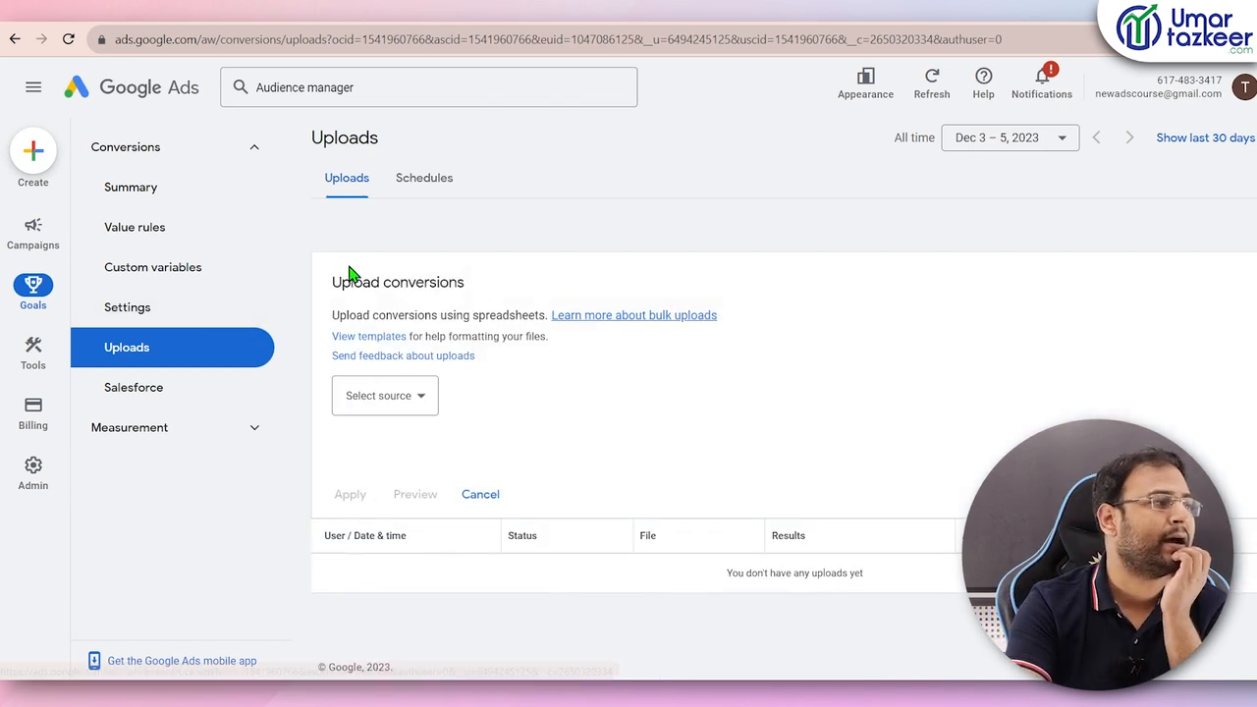
pyautogui.click(407, 397)
pyautogui.click(411, 432)
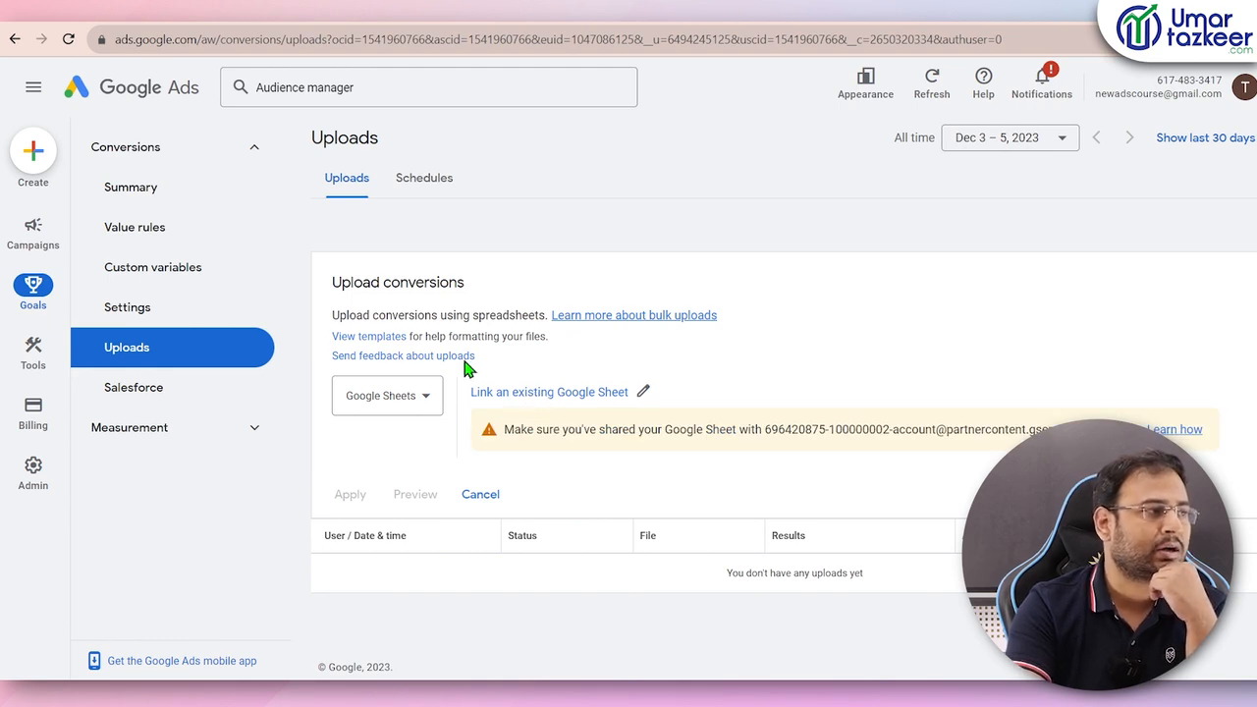
# - Switch to the Google Ads conversion import template in Google Sheets and examine its Google Click ID column and sample entry
pyautogui.rightClick(388, 339)
pyautogui.click(997, 315)
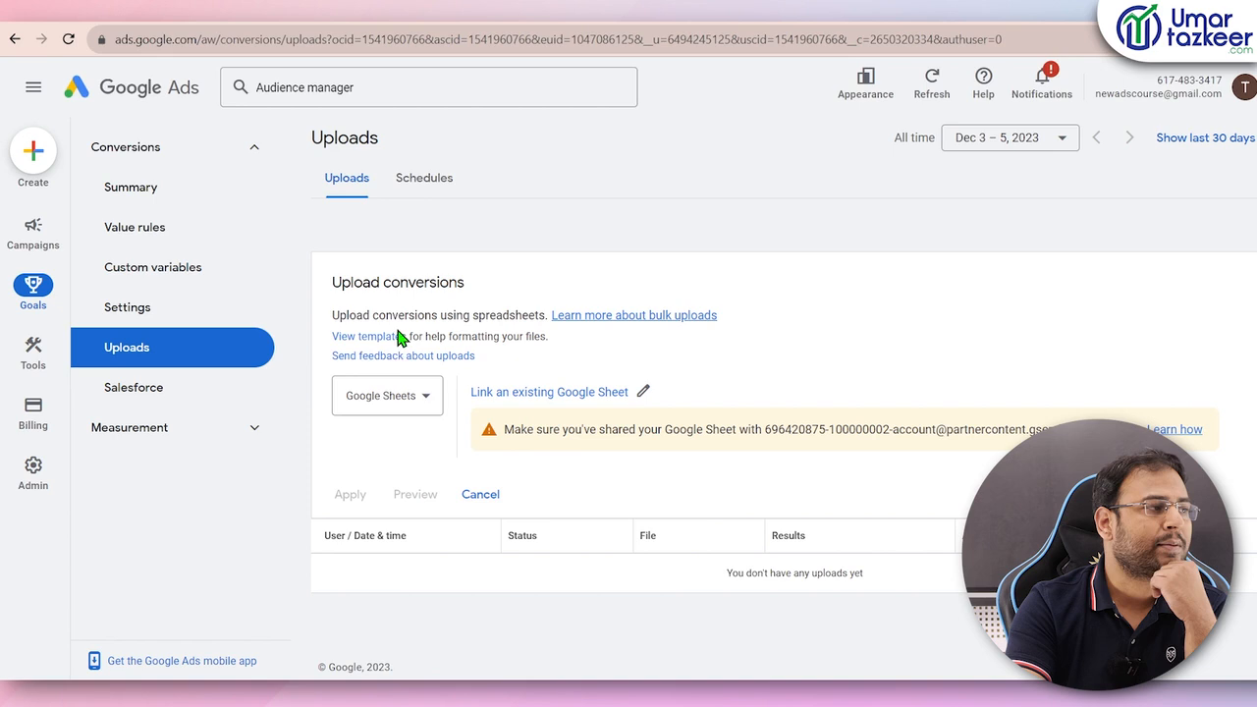
pyautogui.hotkey('alt', 'Tab')
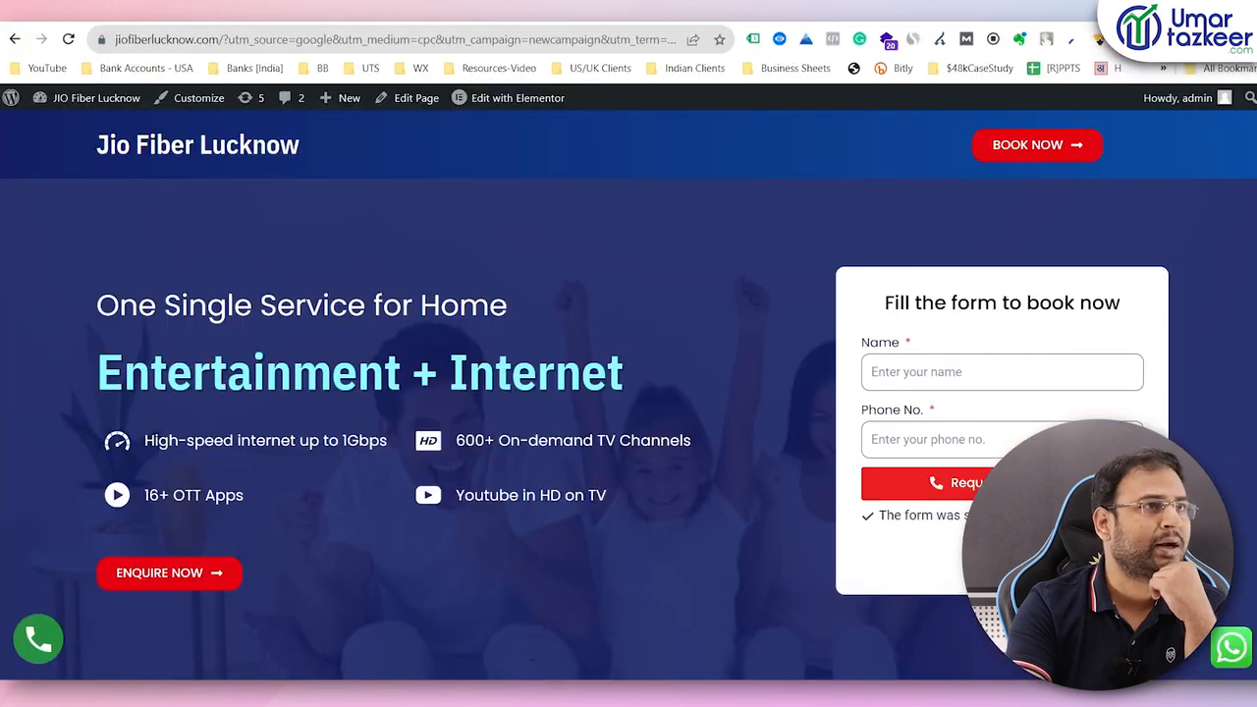
pyautogui.hotkey('alt', 'Tab')
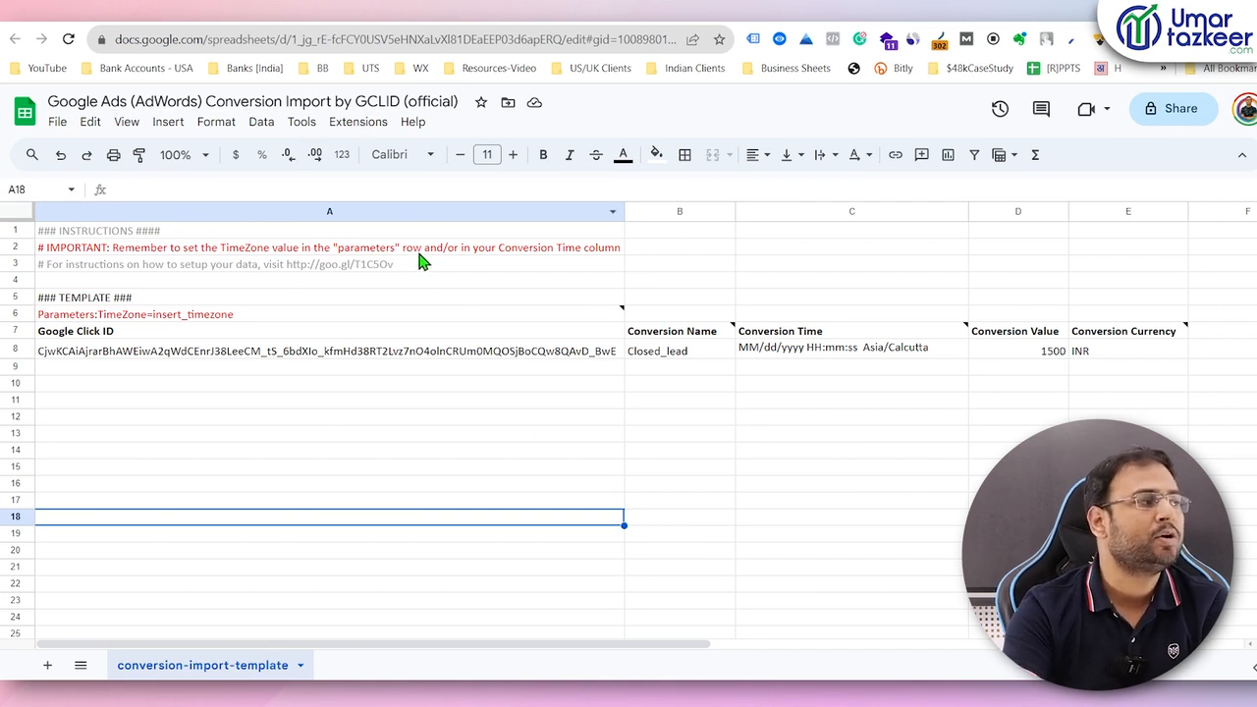
pyautogui.click(114, 332)
pyautogui.click(98, 353)
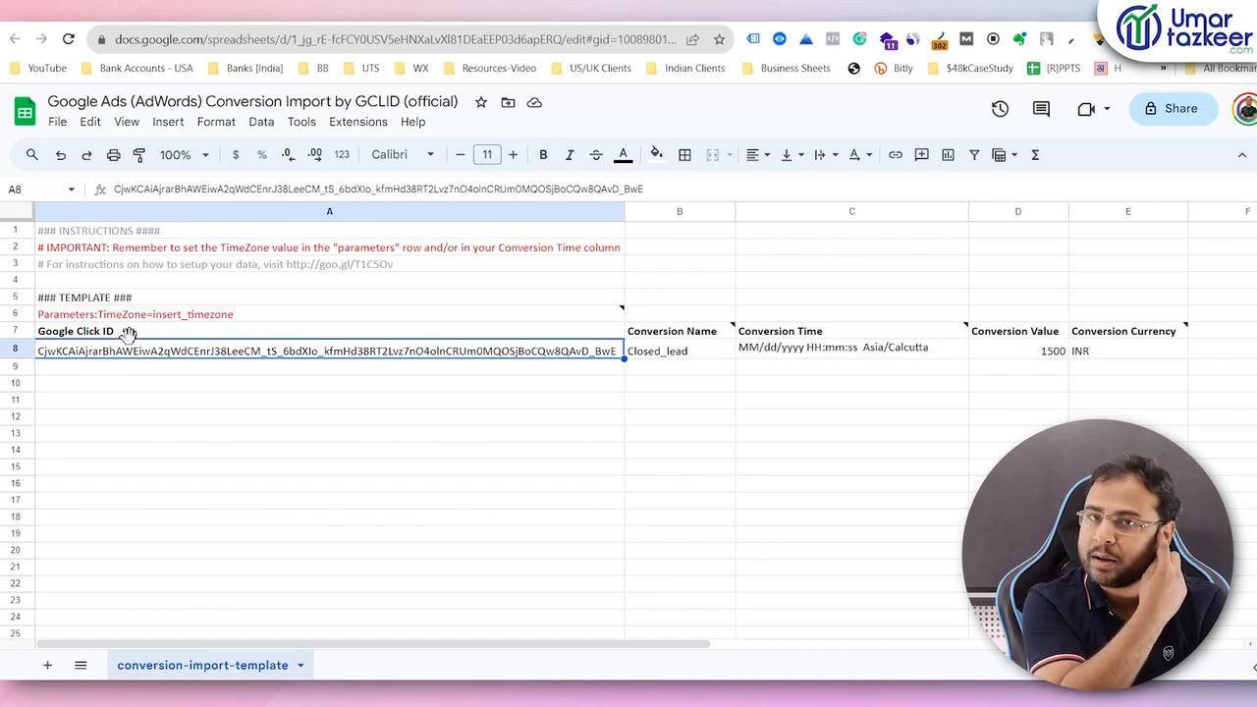
pyautogui.click(550, 473)
# - Replace the conversion name in cell B8 of the import template with deal_closed, copied from the Converted lead action in Google Ads
pyautogui.doubleClick(702, 350)
pyautogui.doubleClick(702, 350)
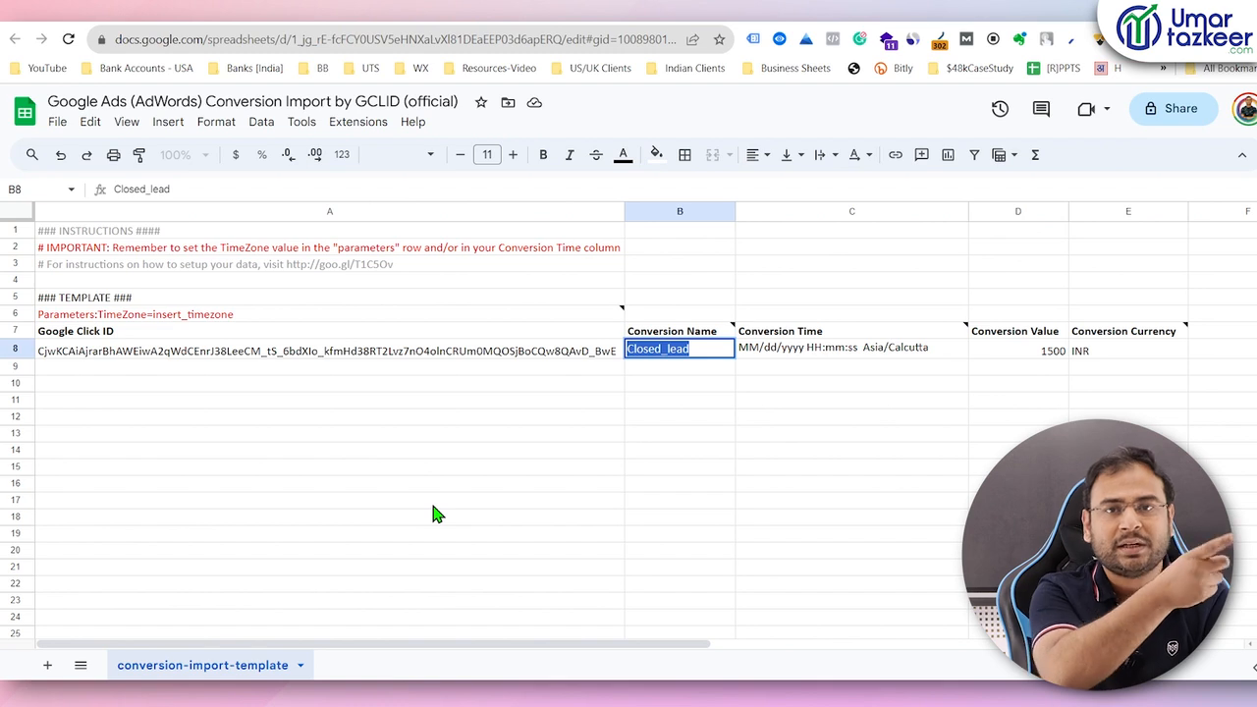
pyautogui.click(823, 694)
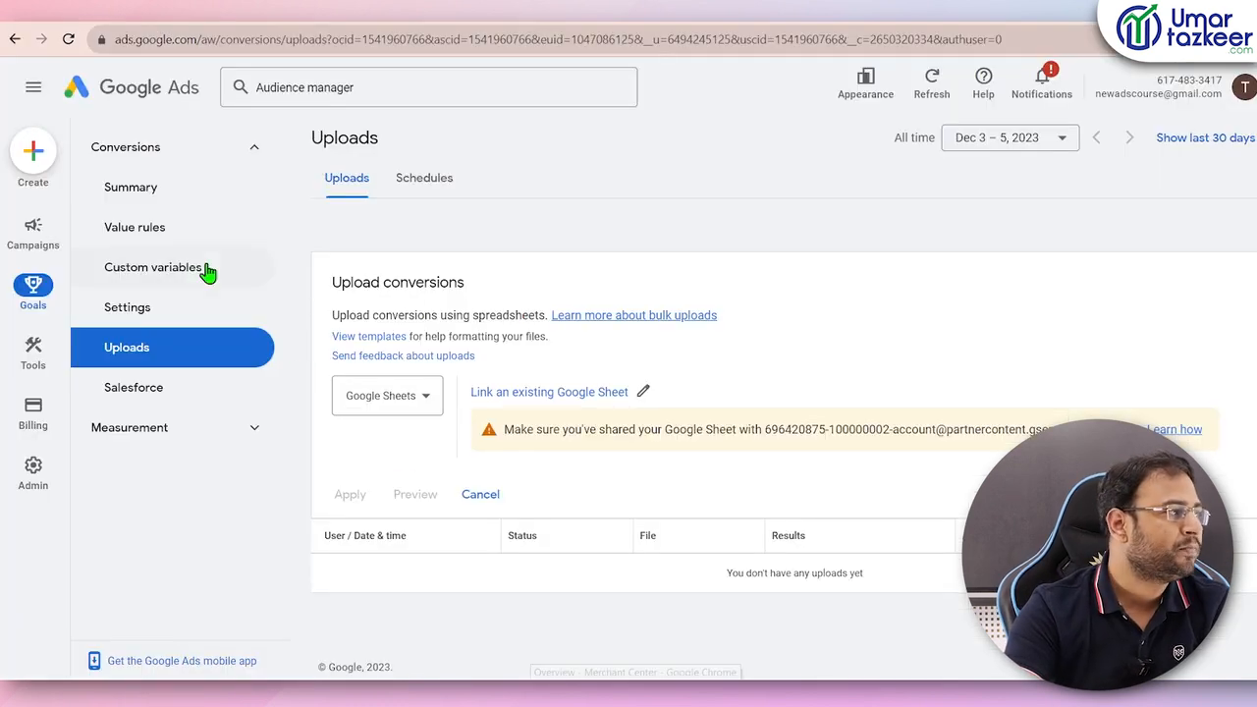
pyautogui.rightClick(145, 155)
pyautogui.click(126, 195)
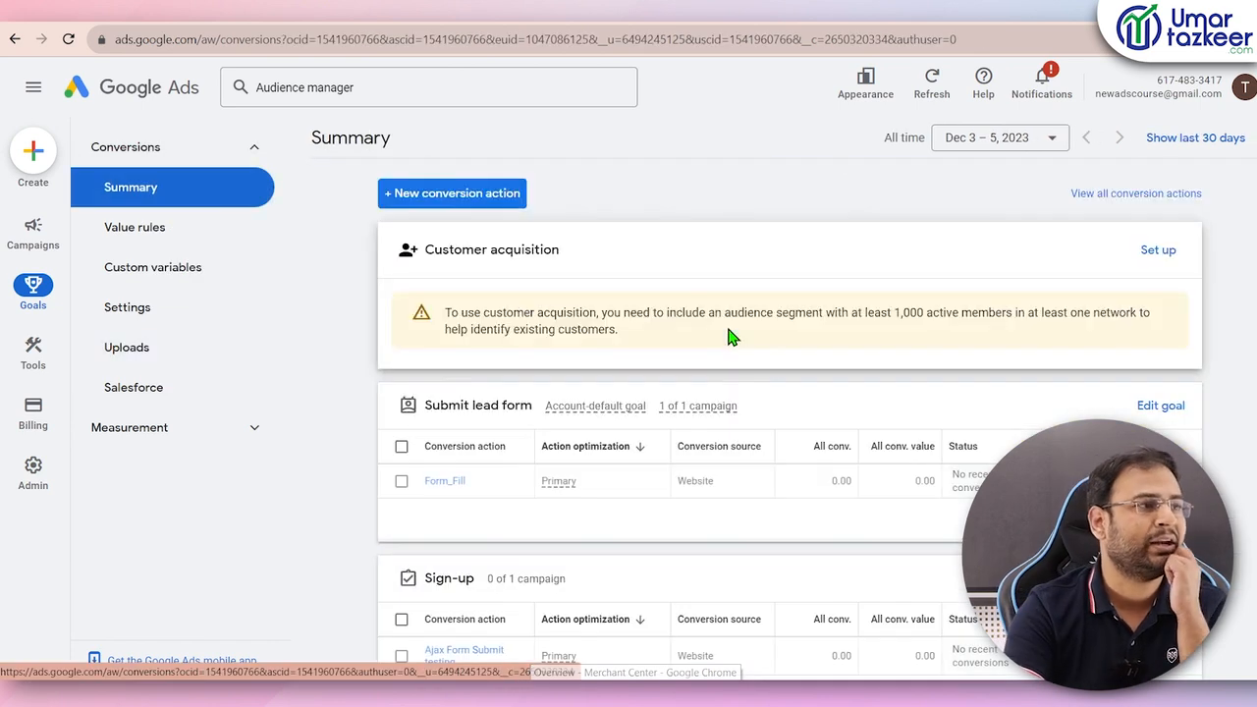
pyautogui.scroll(-10, 727, 432)
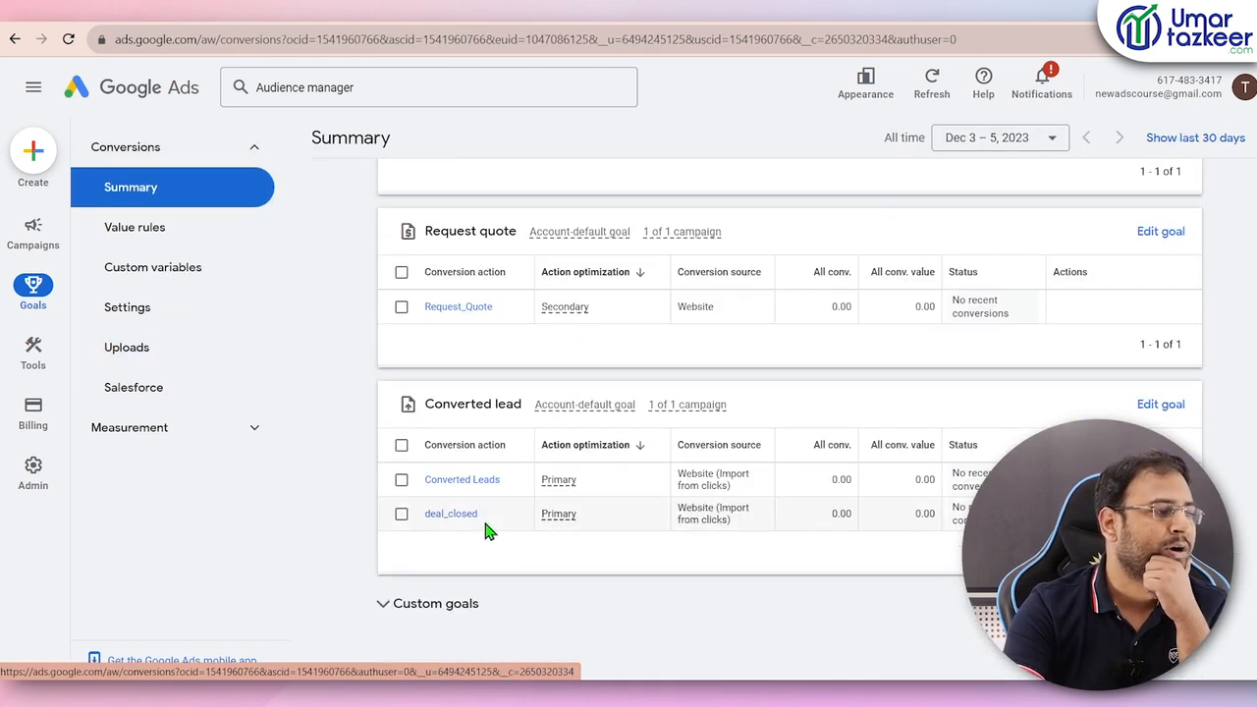
pyautogui.moveTo(492, 527); pyautogui.dragTo(420, 531)
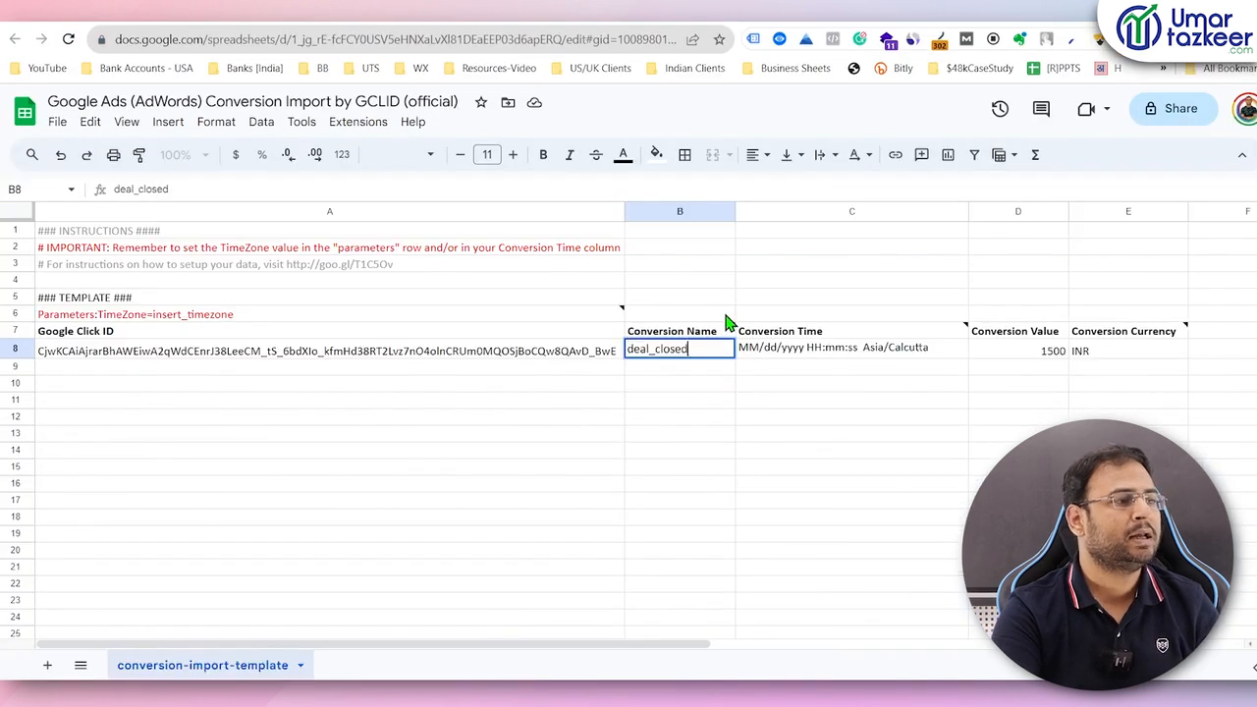
pyautogui.click(842, 447)
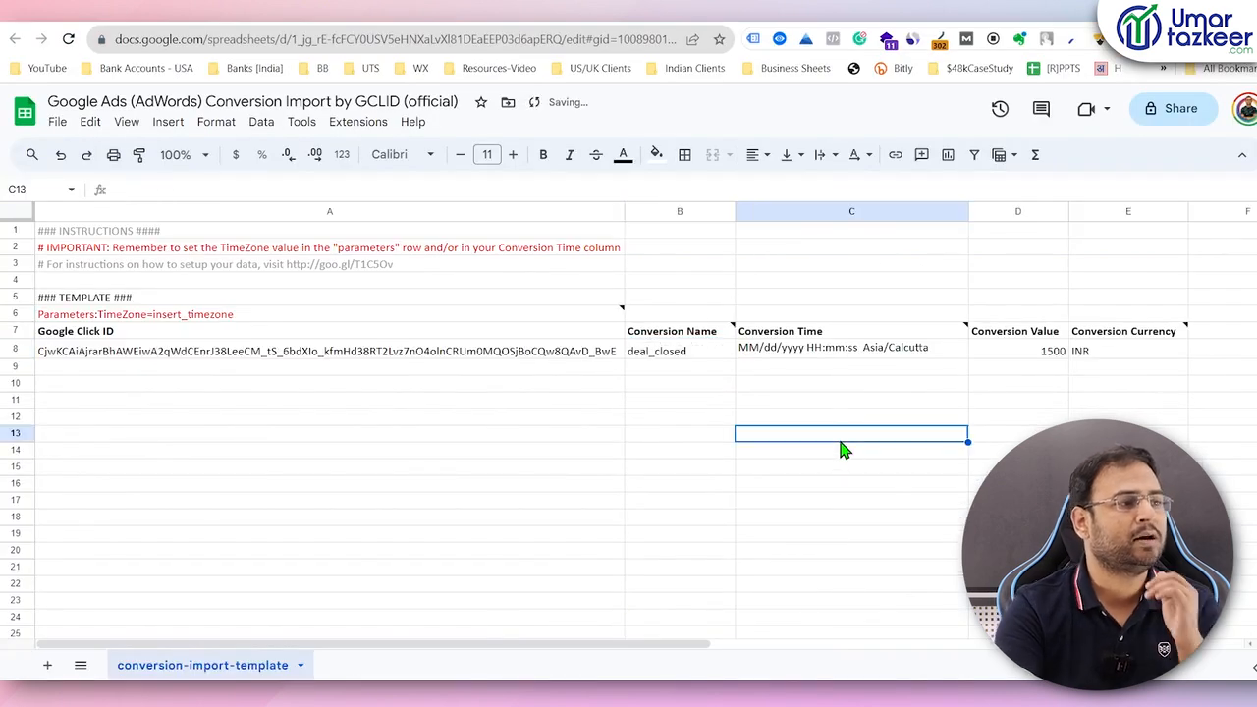
# - Examine the import template's conversion time, value and currency fields and the rows for additional click IDs
pyautogui.click(798, 348)
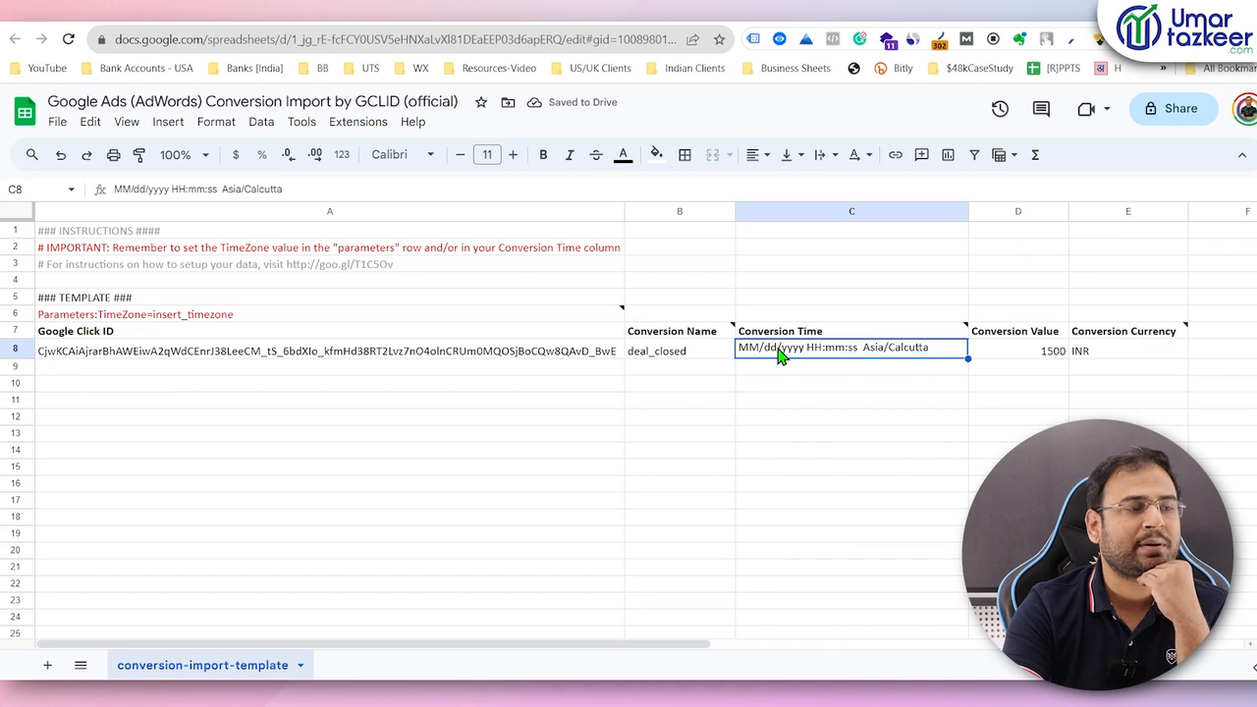
pyautogui.click(949, 601)
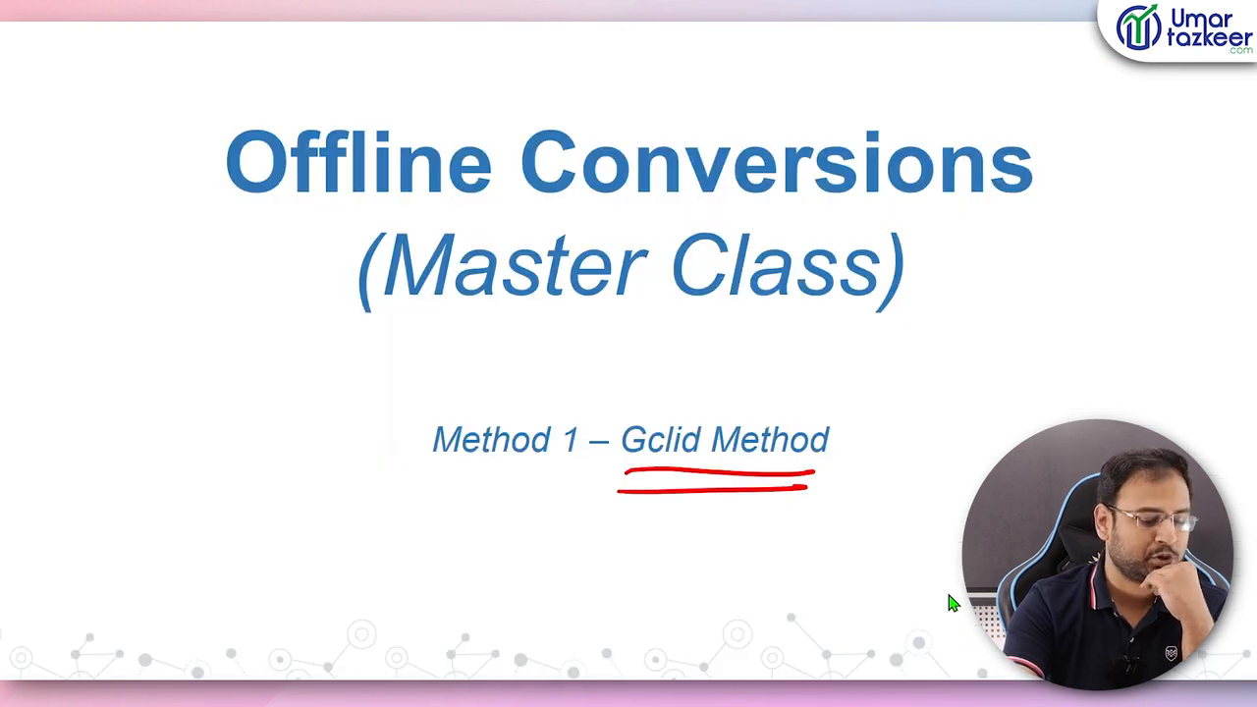
pyautogui.press('Right')
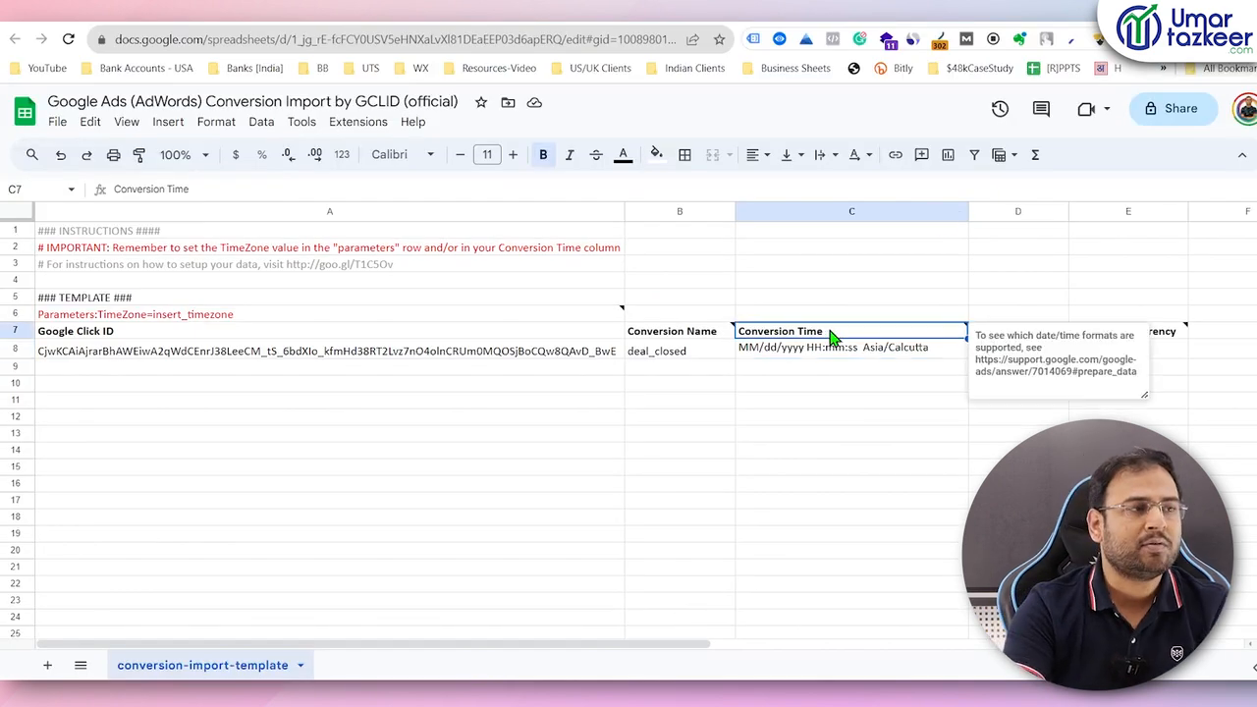
pyautogui.click(914, 437)
pyautogui.click(1051, 358)
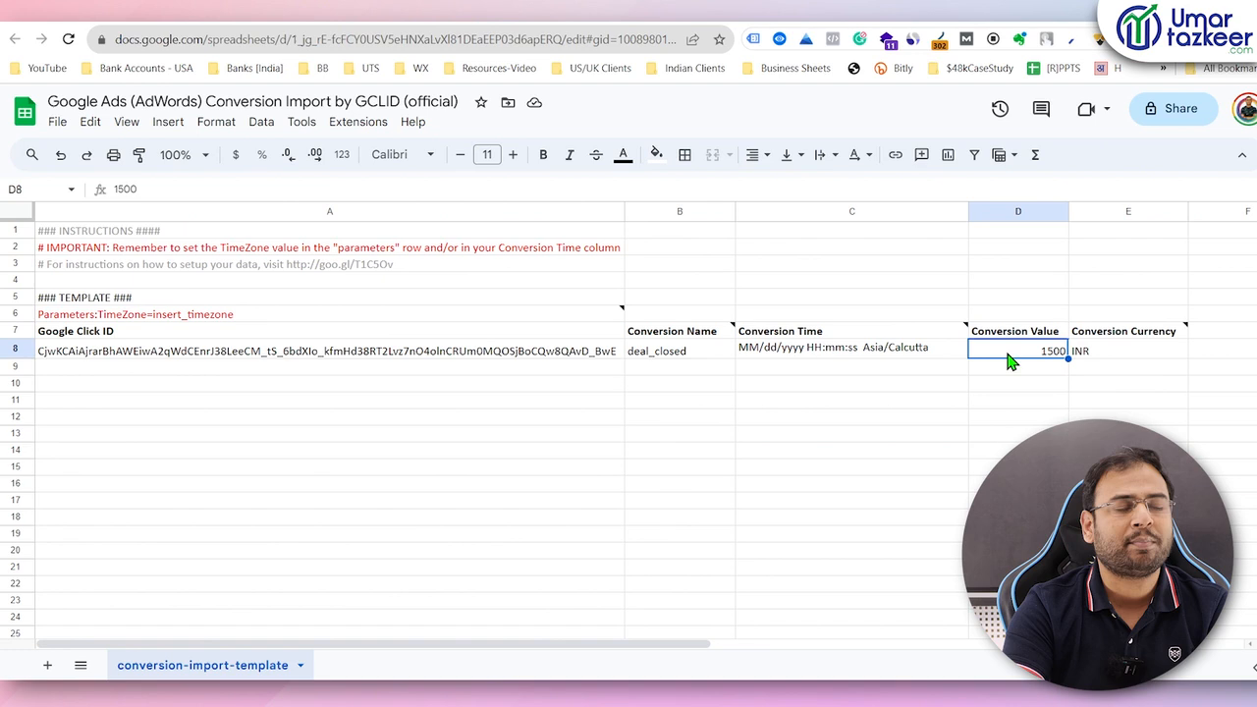
pyautogui.click(1128, 353)
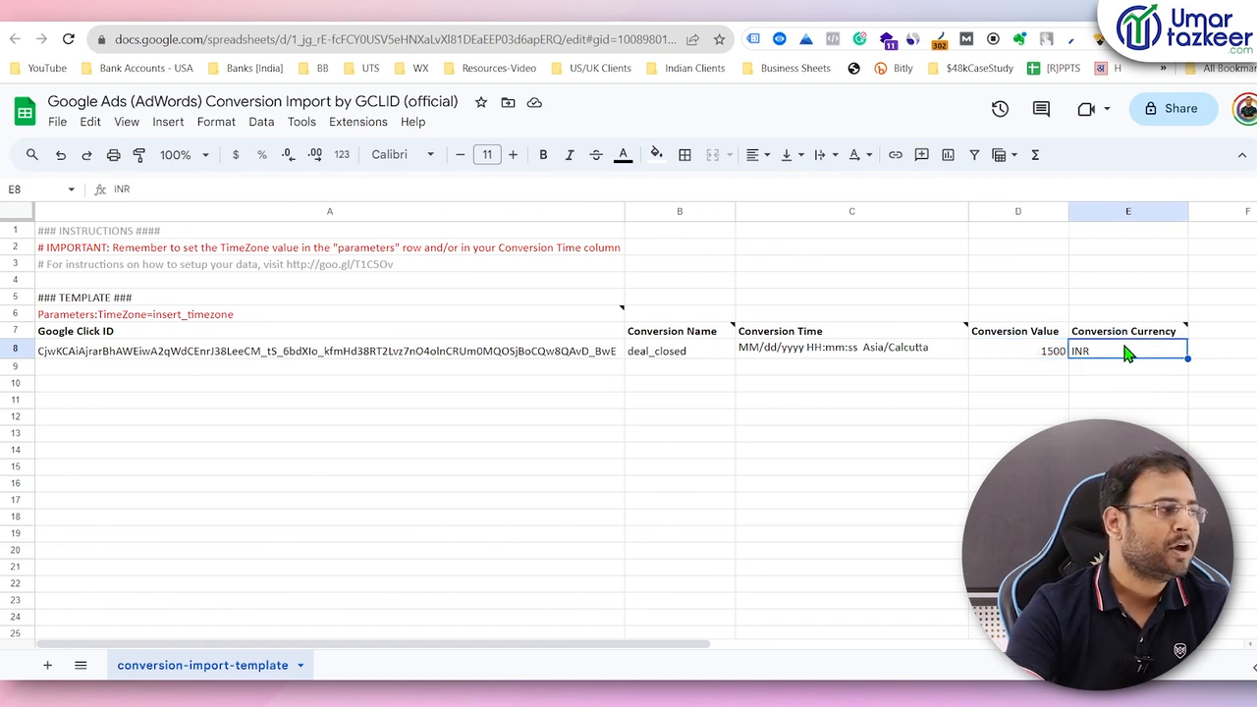
pyautogui.moveTo(262, 356); pyautogui.dragTo(281, 556)
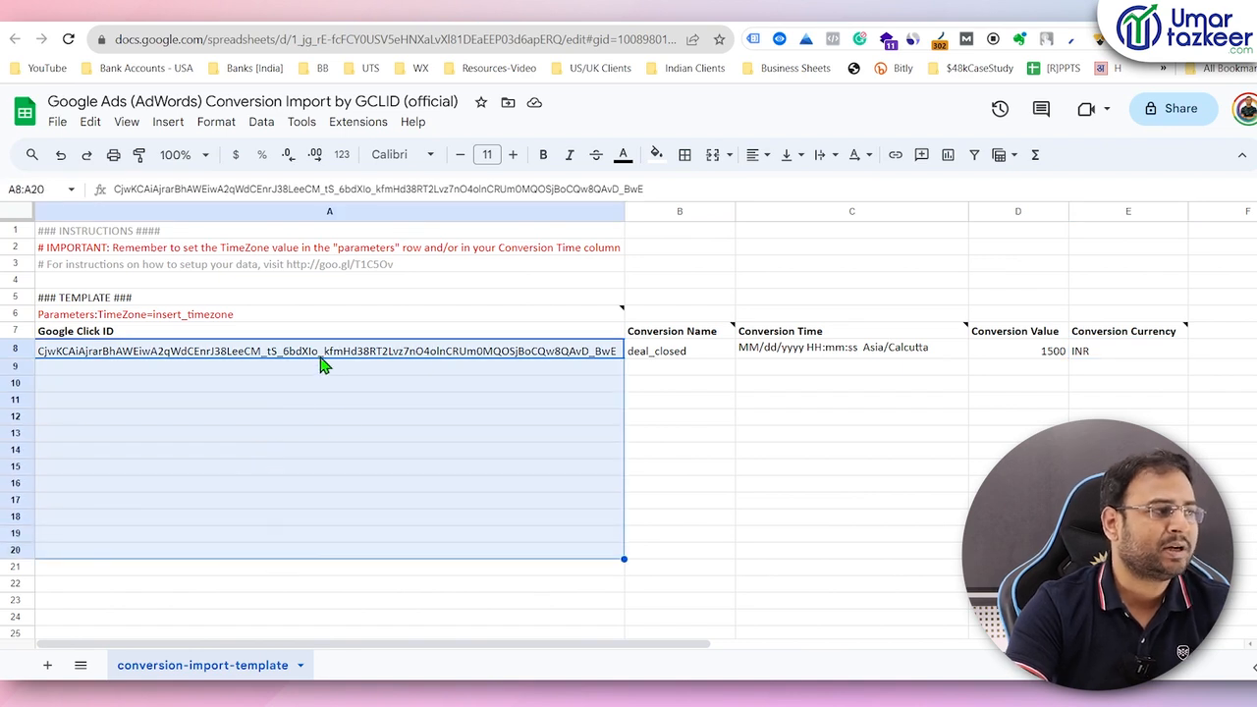
pyautogui.click(336, 412)
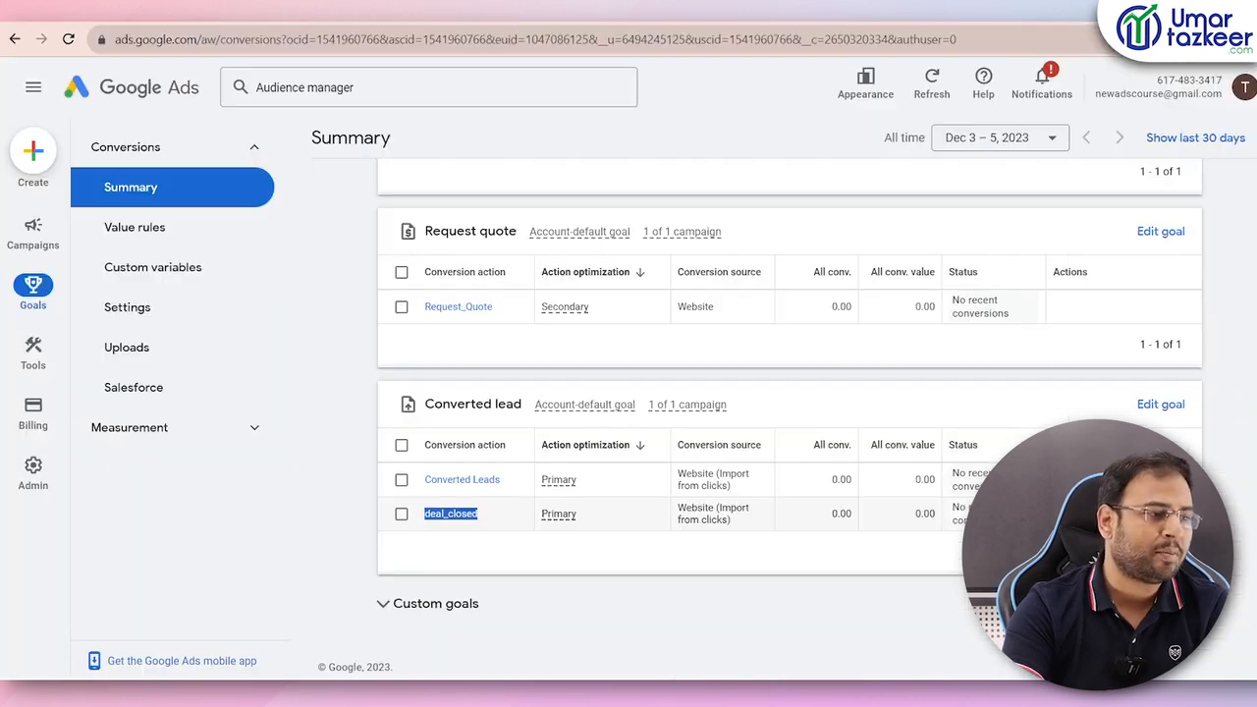
# - In Google Ads, start a conversion upload with Google Sheets as the source, and view the existing-spreadsheet picker without choosing a file
pyautogui.click(165, 359)
pyautogui.click(331, 252)
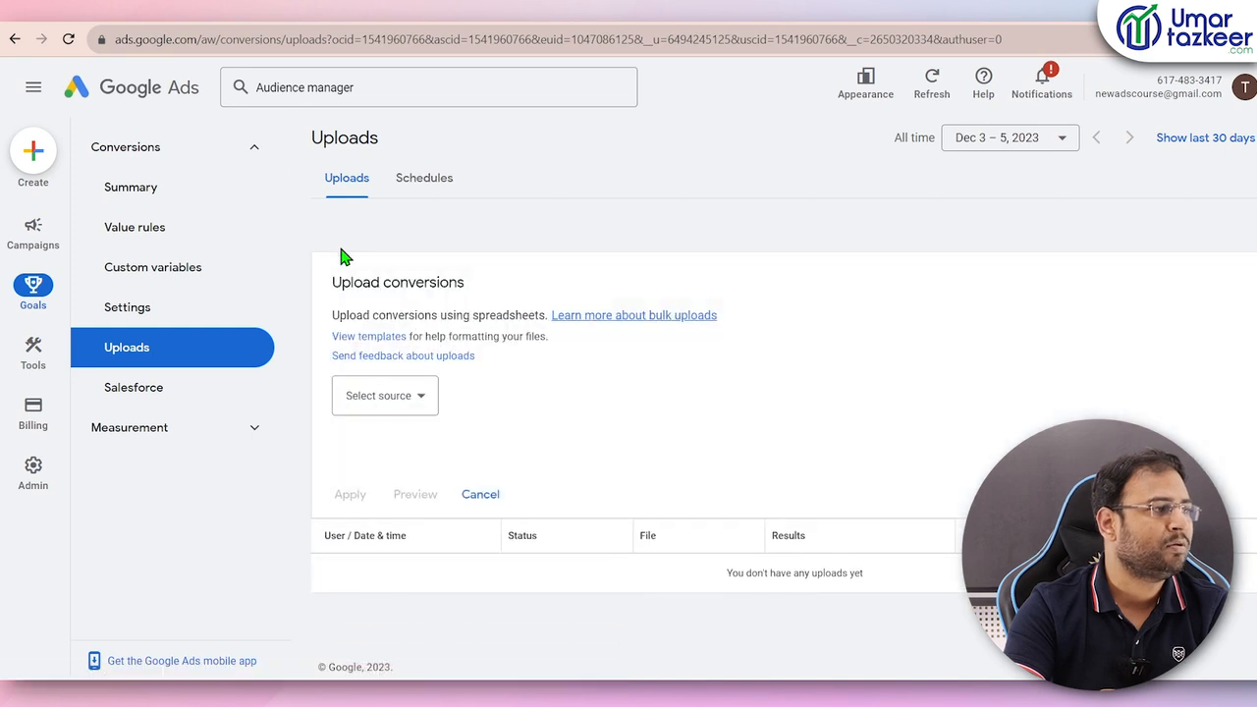
pyautogui.click(402, 397)
pyautogui.click(393, 452)
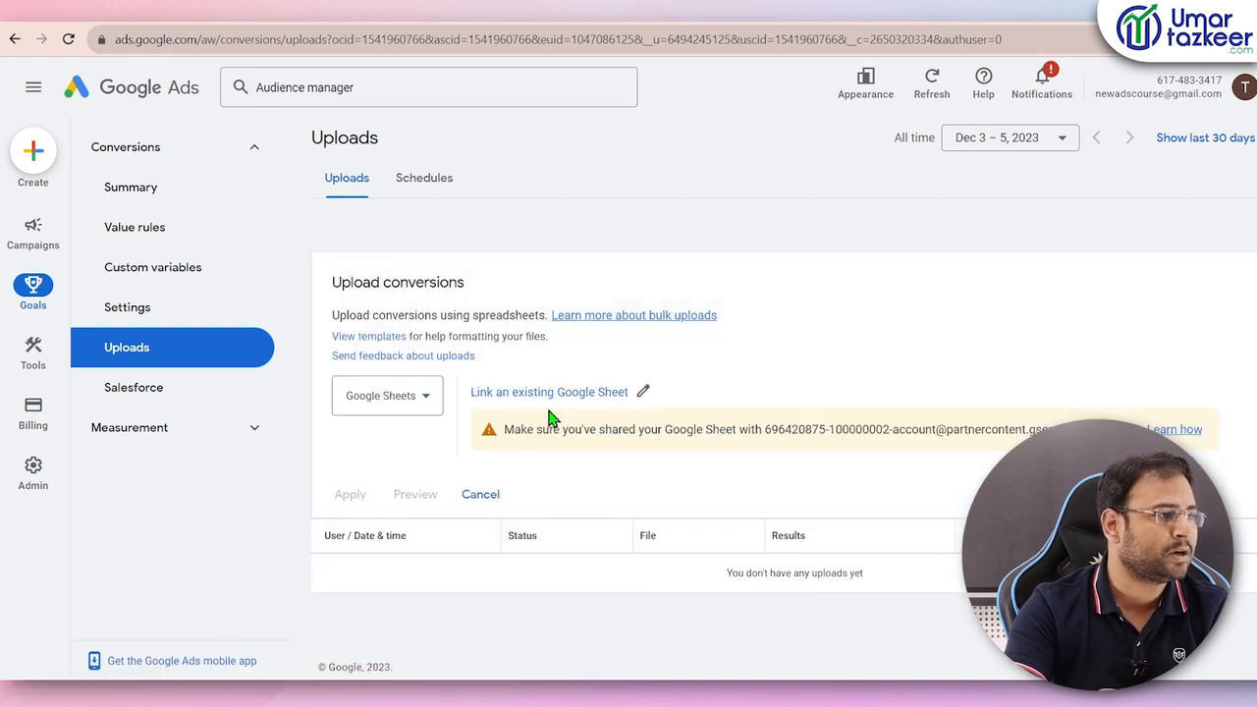
pyautogui.click(599, 398)
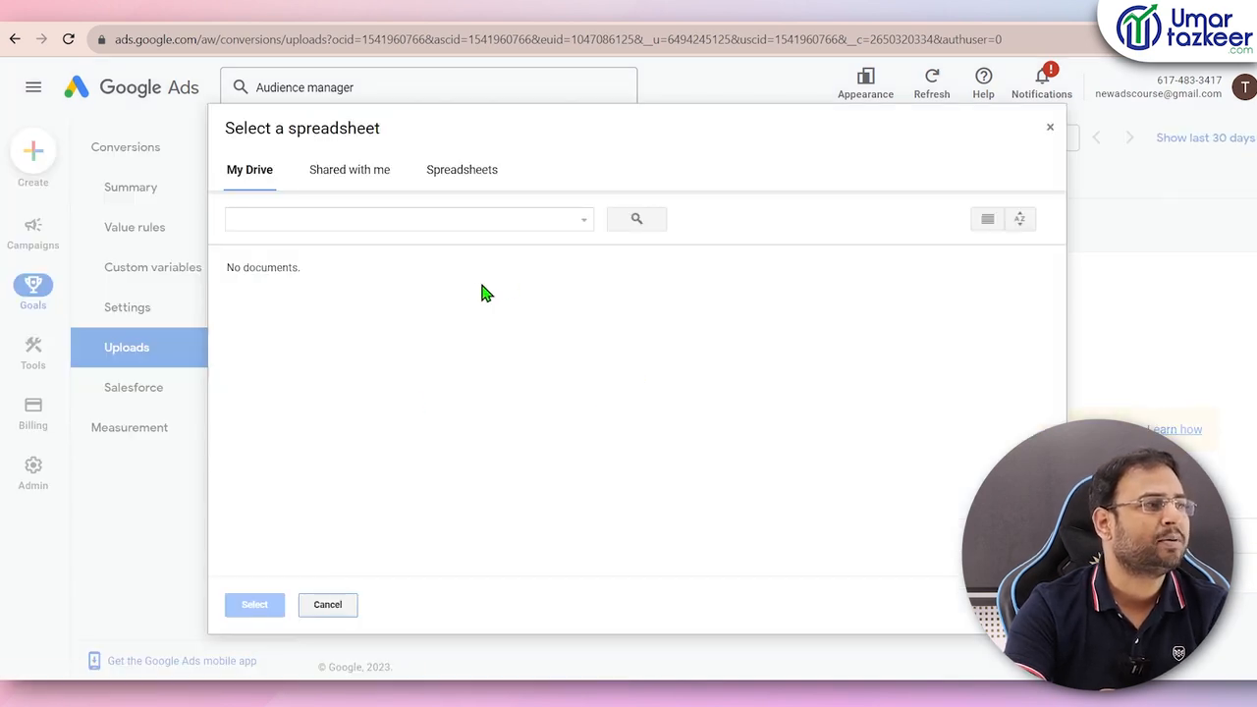
pyautogui.click(1049, 135)
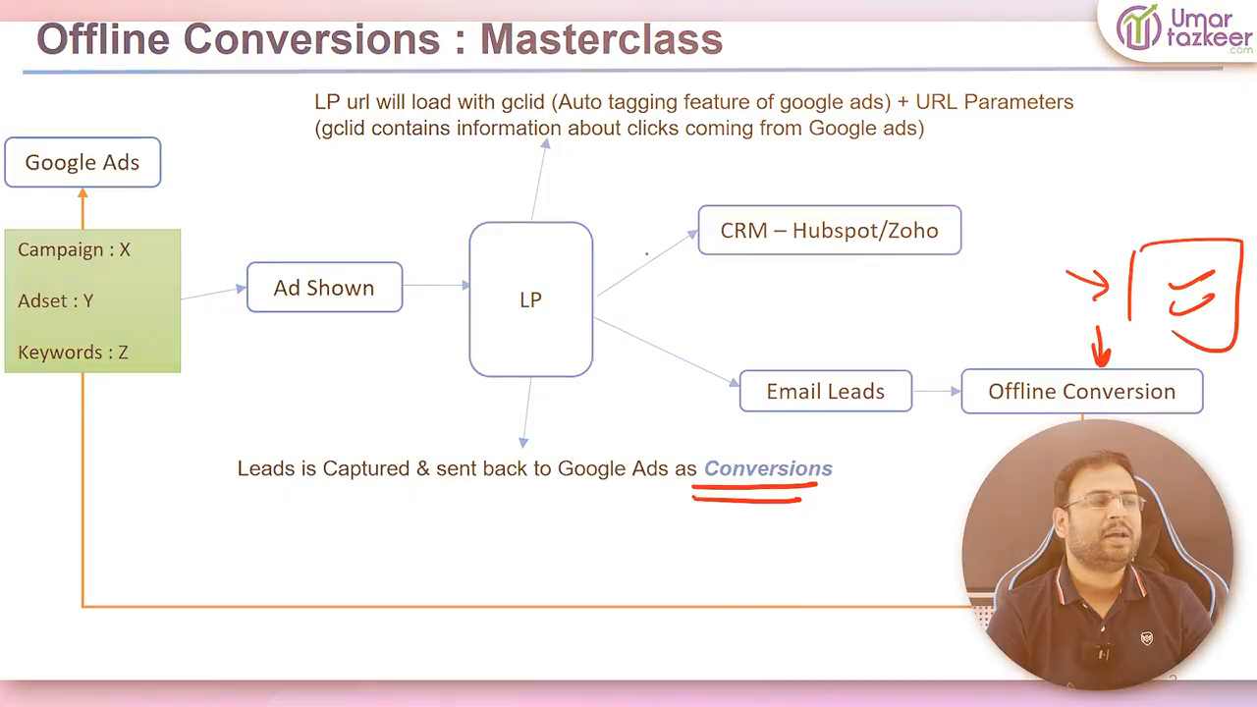
pyautogui.moveTo(660, 247)
pyautogui.mouseDown()
pyautogui.moveTo(667, 267)
pyautogui.moveTo(674, 258)
pyautogui.moveTo(666, 269)
pyautogui.mouseUp()
pyautogui.moveTo(604, 234)
pyautogui.mouseDown()
pyautogui.moveTo(650, 217)
pyautogui.moveTo(658, 198)
pyautogui.mouseUp()
pyautogui.moveTo(625, 242); pyautogui.dragTo(661, 236)
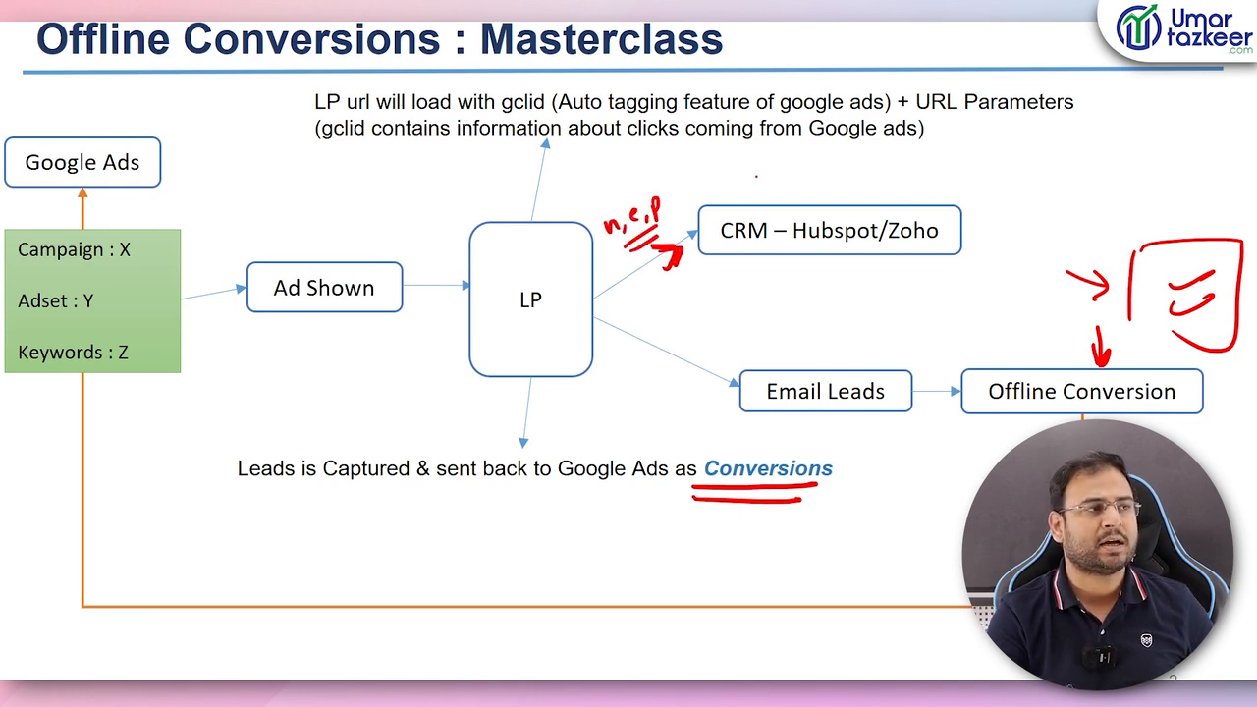
pyautogui.moveTo(719, 179)
pyautogui.mouseDown()
pyautogui.moveTo(772, 178)
pyautogui.moveTo(758, 189)
pyautogui.mouseUp()
pyautogui.moveTo(794, 250); pyautogui.dragTo(932, 252)
pyautogui.moveTo(803, 261); pyautogui.dragTo(929, 263)
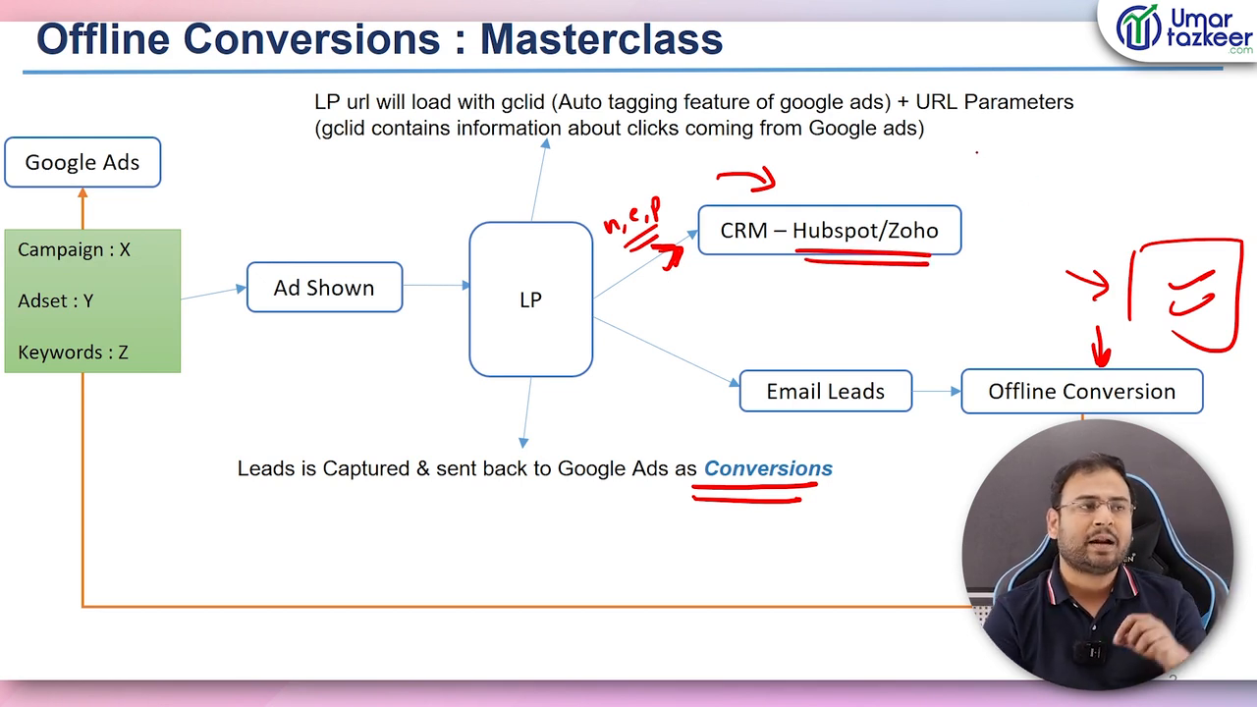
pyautogui.moveTo(979, 157); pyautogui.dragTo(1071, 142)
pyautogui.moveTo(1063, 135); pyautogui.dragTo(1064, 155)
pyautogui.moveTo(1118, 122)
pyautogui.mouseDown()
pyautogui.moveTo(1109, 144)
pyautogui.moveTo(1232, 75)
pyautogui.mouseUp()
pyautogui.moveTo(1141, 141); pyautogui.dragTo(1256, 96)
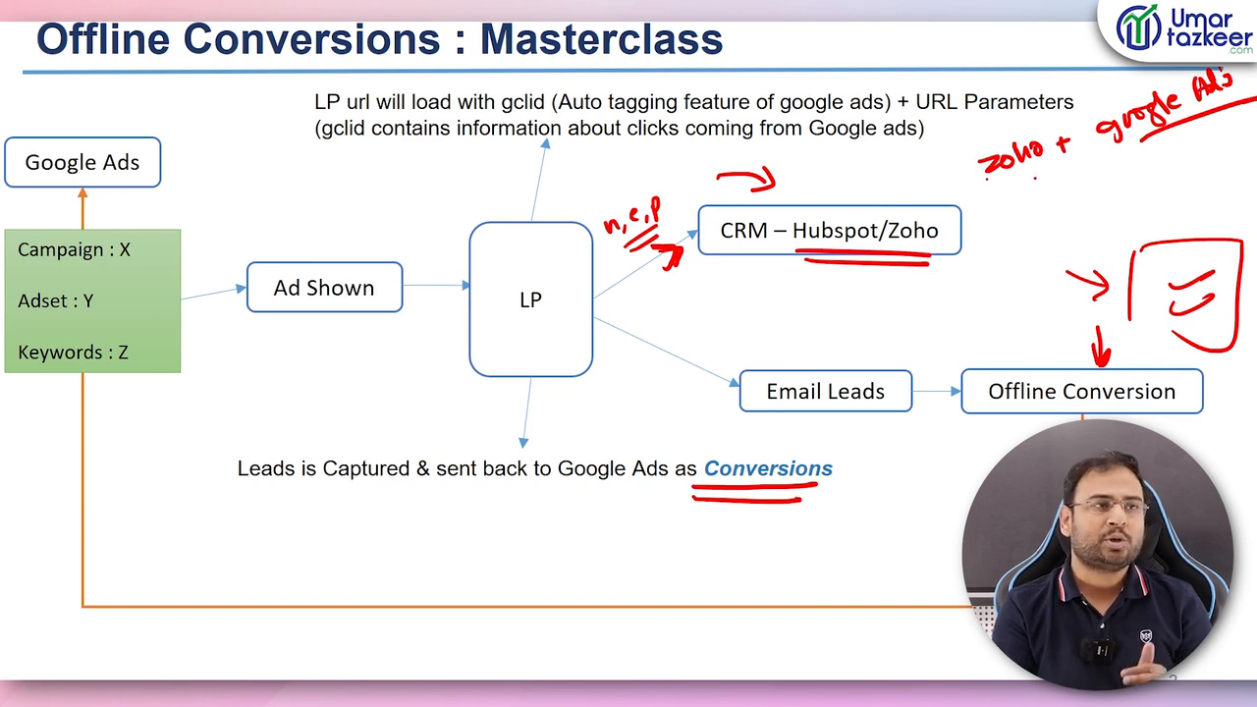
pyautogui.moveTo(1031, 175)
pyautogui.mouseDown()
pyautogui.moveTo(886, 324)
pyautogui.moveTo(791, 360)
pyautogui.moveTo(760, 350)
pyautogui.mouseUp()
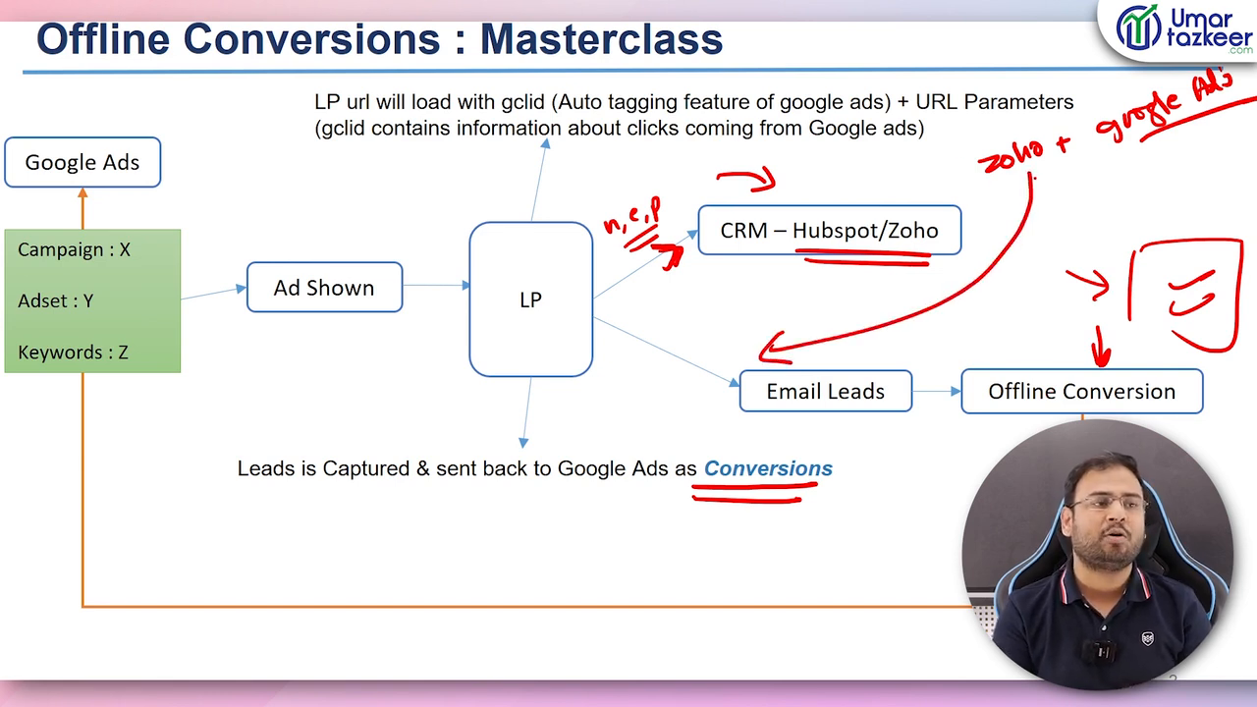